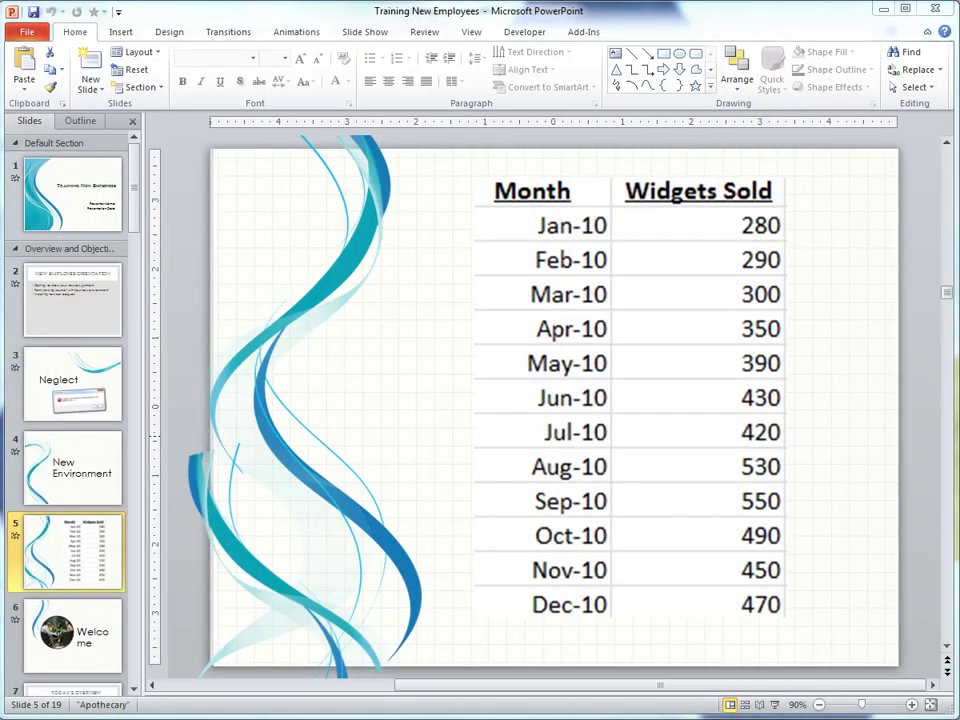
# Step: Switch from PowerPoint to the Acme Widget - Sales 2010 workbook in Excel
pyautogui.hotkey('alt', 'Tab')
pyautogui.hotkey('alt', 'Tab')
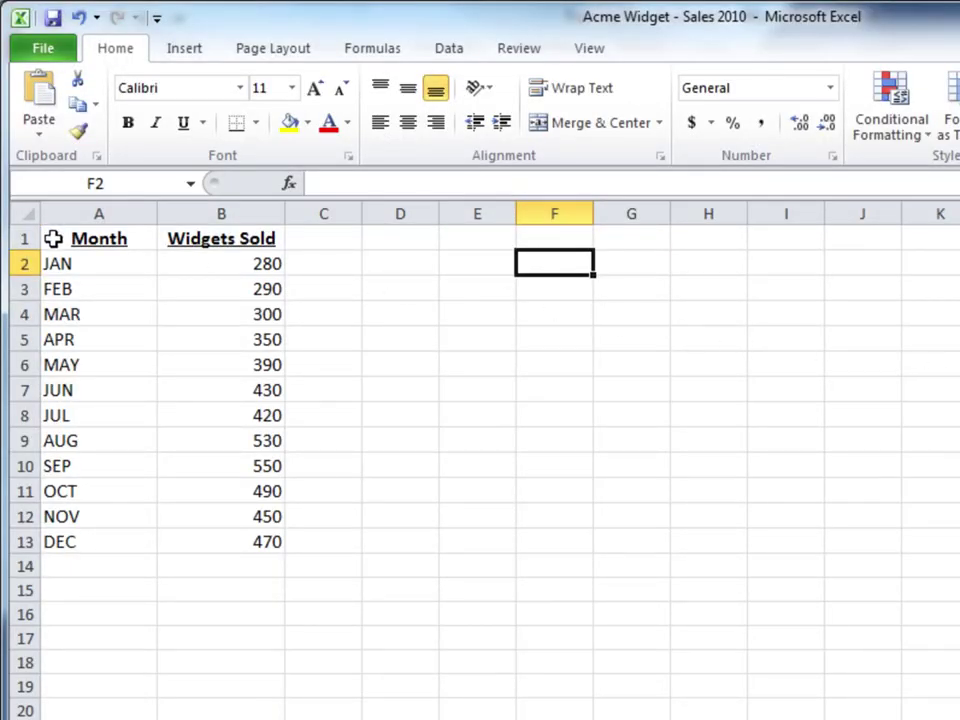
# Step: Insert a 2-D clustered column chart of the Month and Widgets Sold data in A1:B13
pyautogui.moveTo(53, 238)
pyautogui.mouseDown()
pyautogui.moveTo(197, 459)
pyautogui.moveTo(221, 540)
pyautogui.mouseUp()
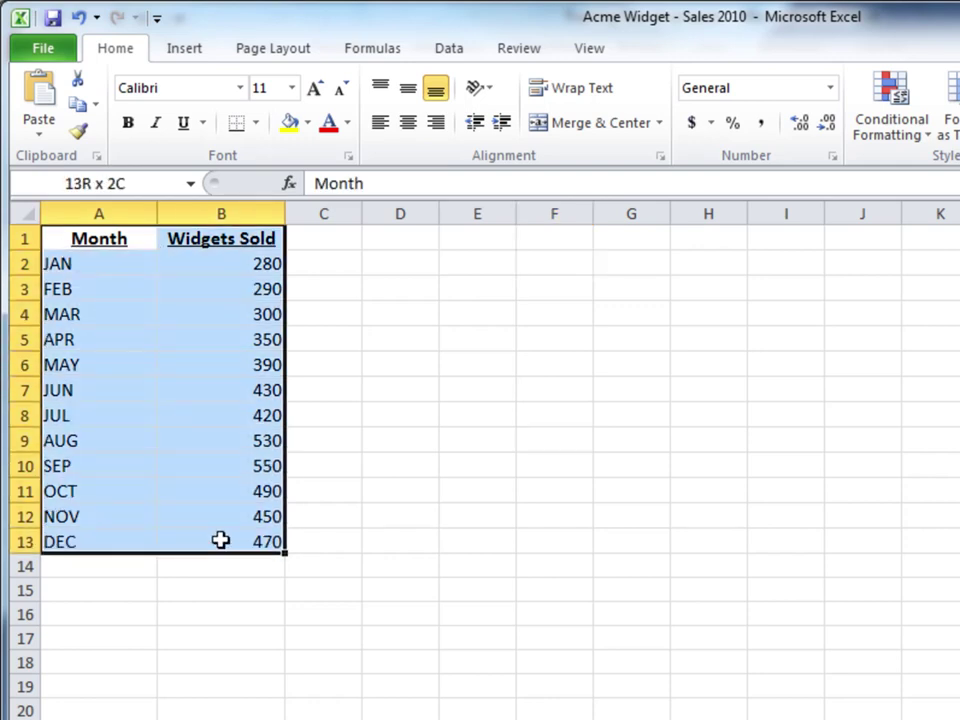
pyautogui.click(195, 55)
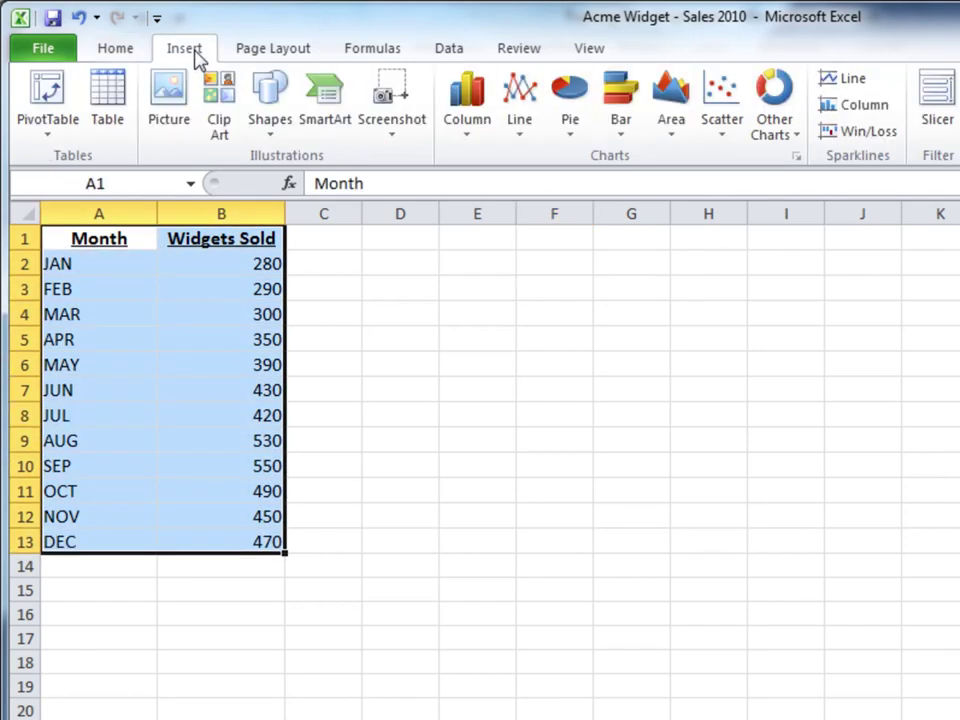
pyautogui.click(458, 85)
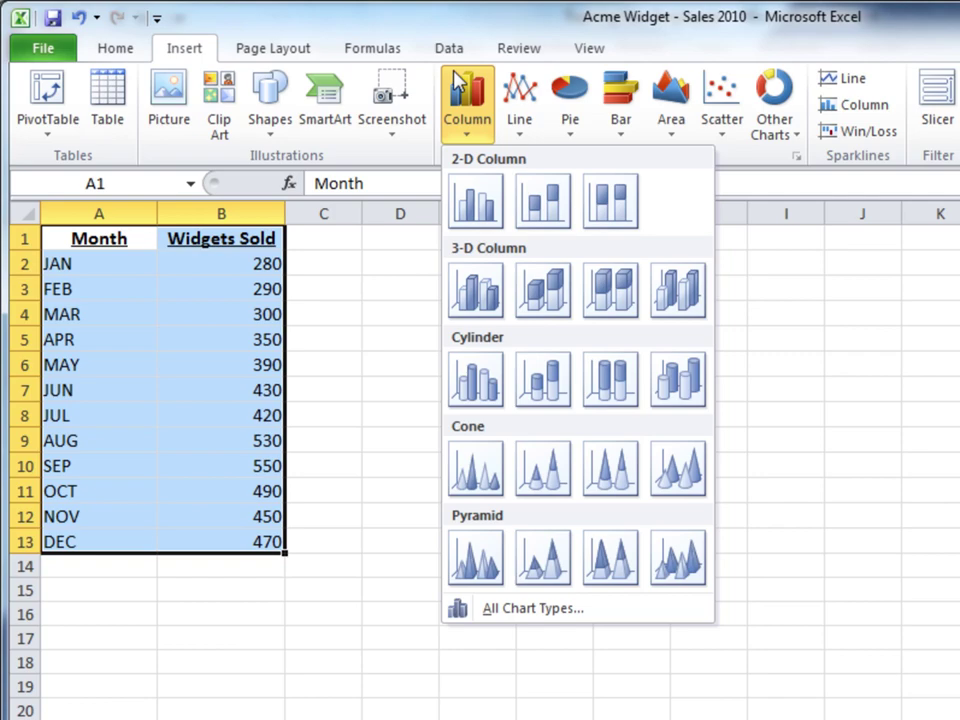
pyautogui.click(465, 208)
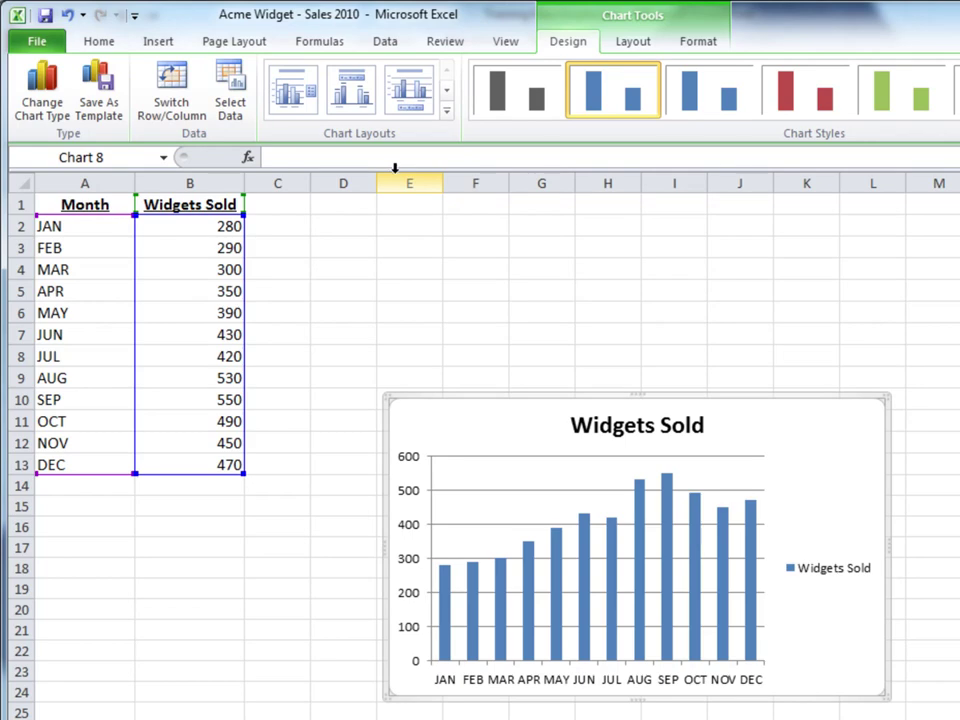
pyautogui.click(163, 44)
pyautogui.click(444, 100)
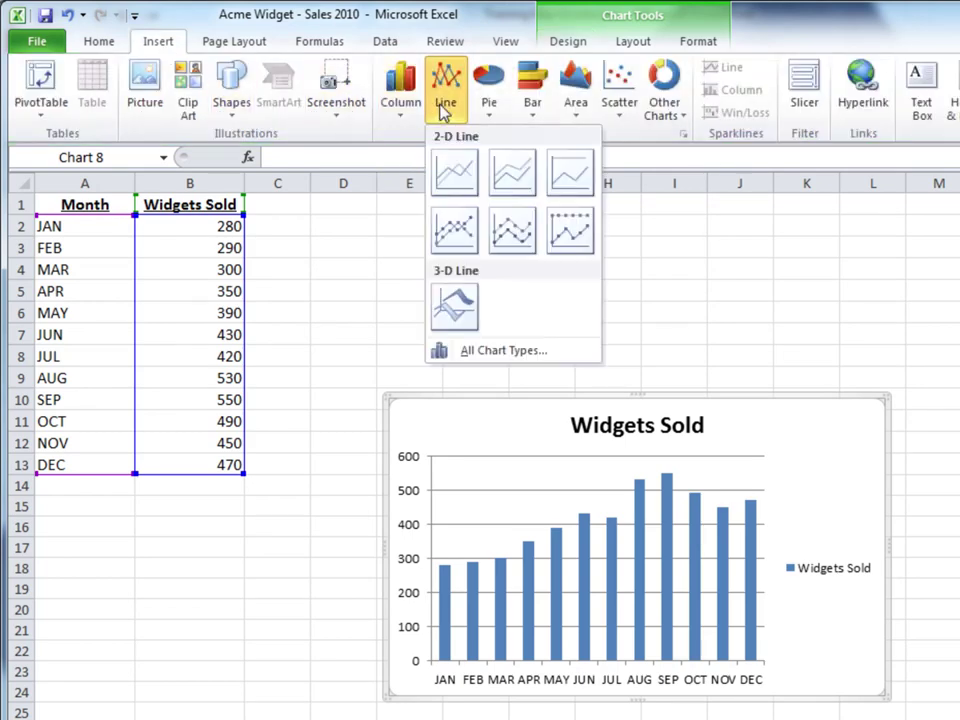
pyautogui.click(455, 172)
pyautogui.click(489, 95)
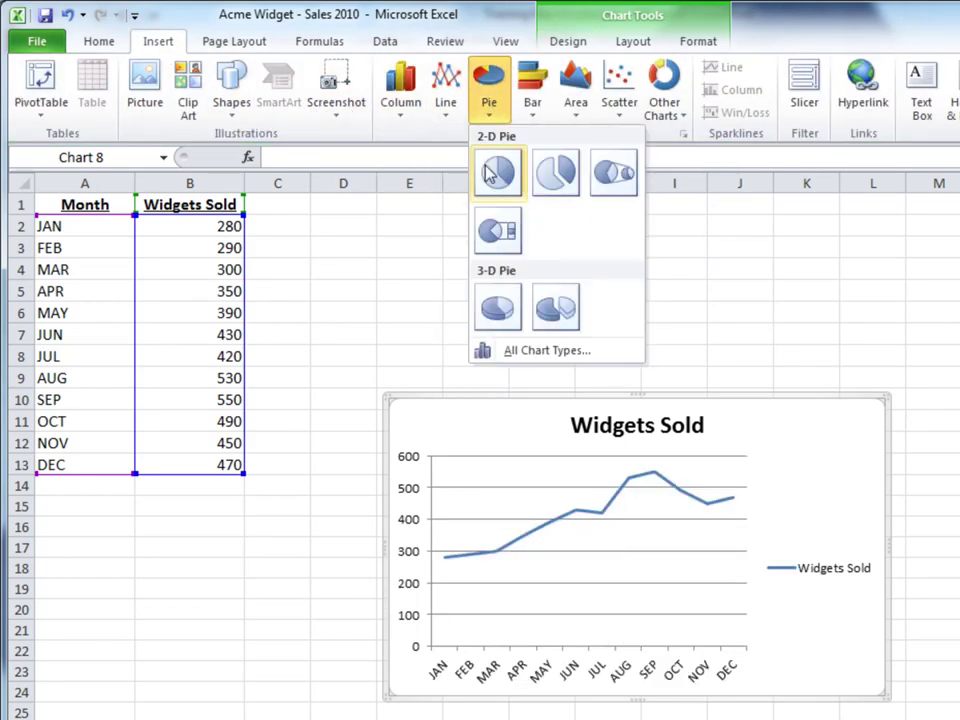
pyautogui.click(488, 172)
pyautogui.click(532, 90)
pyautogui.click(528, 162)
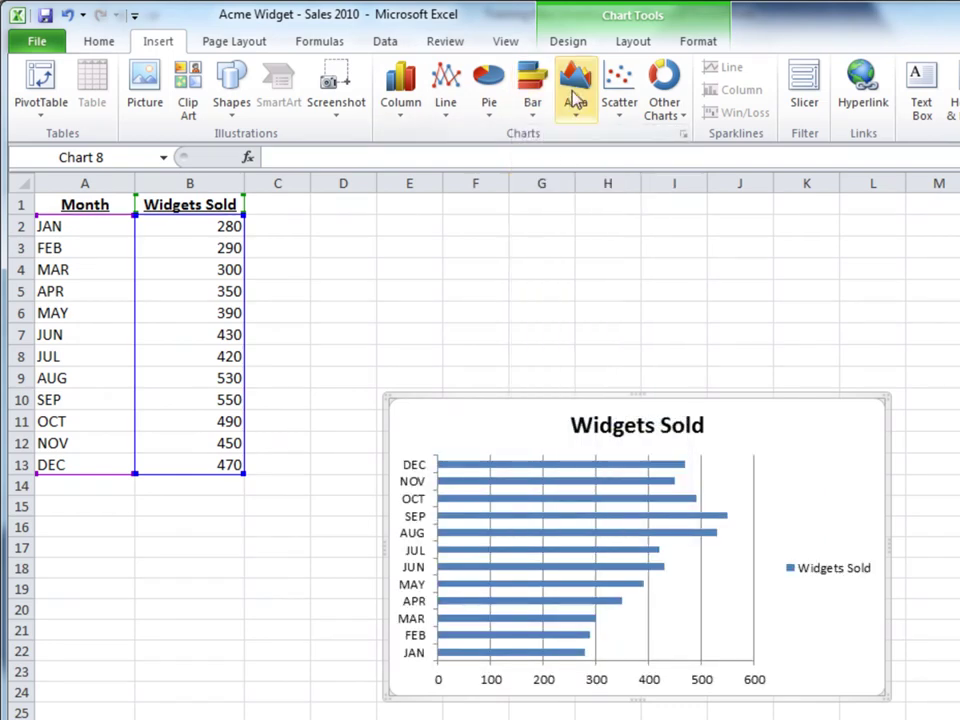
pyautogui.click(577, 97)
pyautogui.click(533, 178)
pyautogui.click(400, 90)
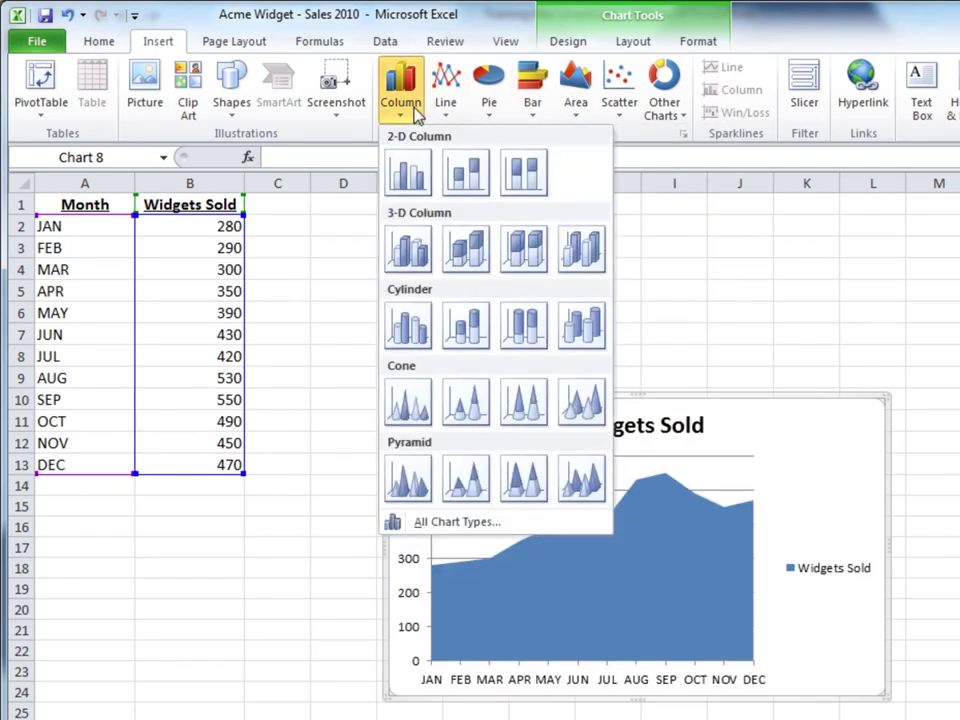
pyautogui.click(408, 176)
pyautogui.click(373, 187)
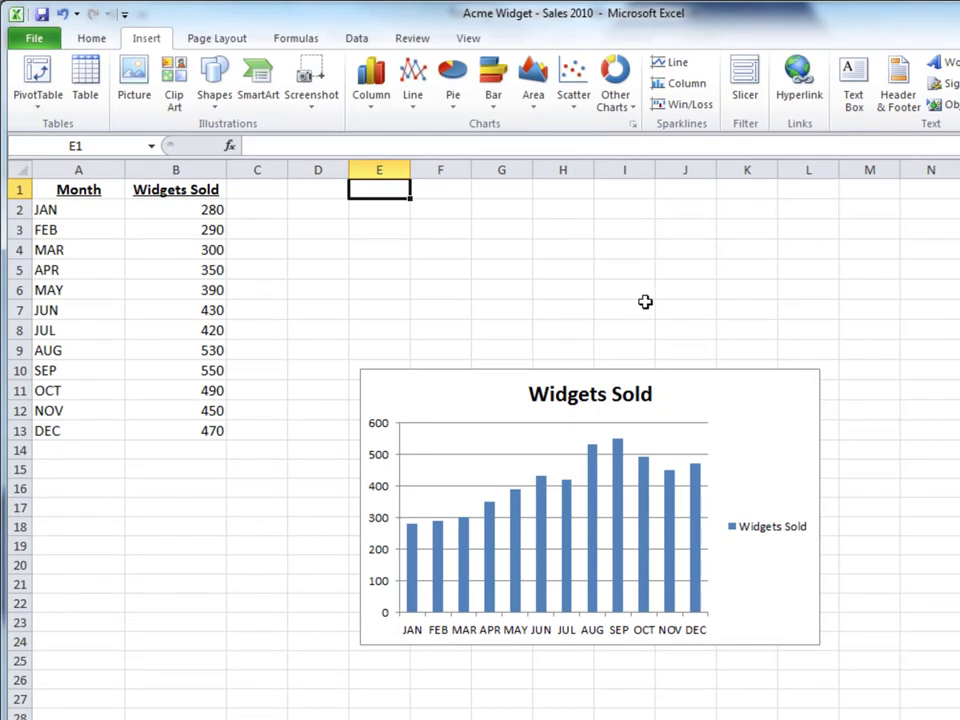
# Step: Enlarge the Widgets Sold chart up-left and to the right, then reselect it
pyautogui.click(367, 377)
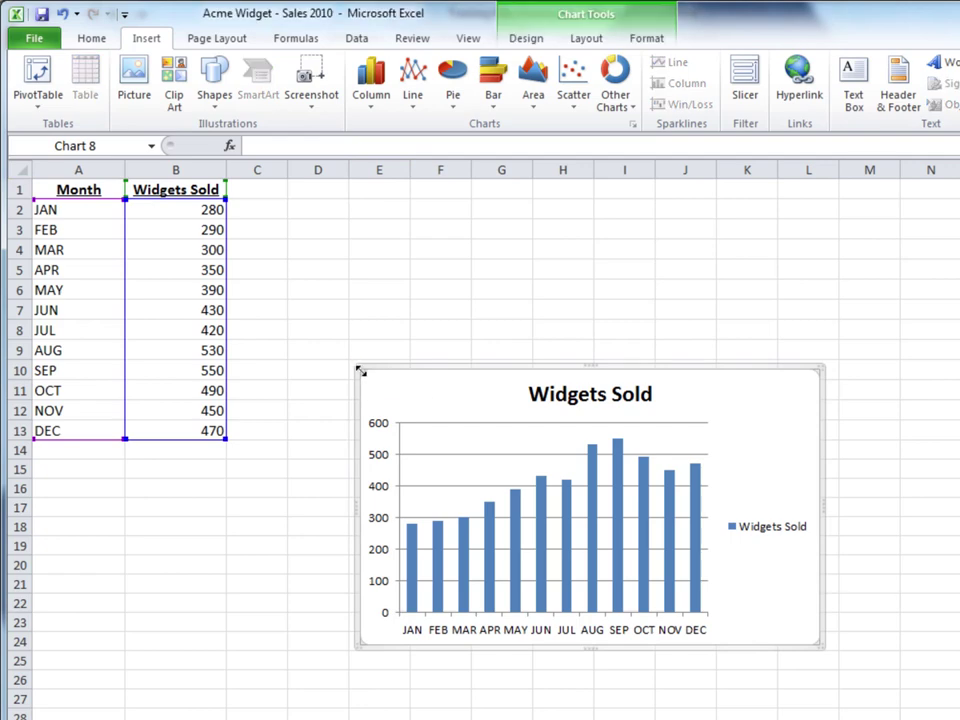
pyautogui.moveTo(361, 372); pyautogui.dragTo(249, 210)
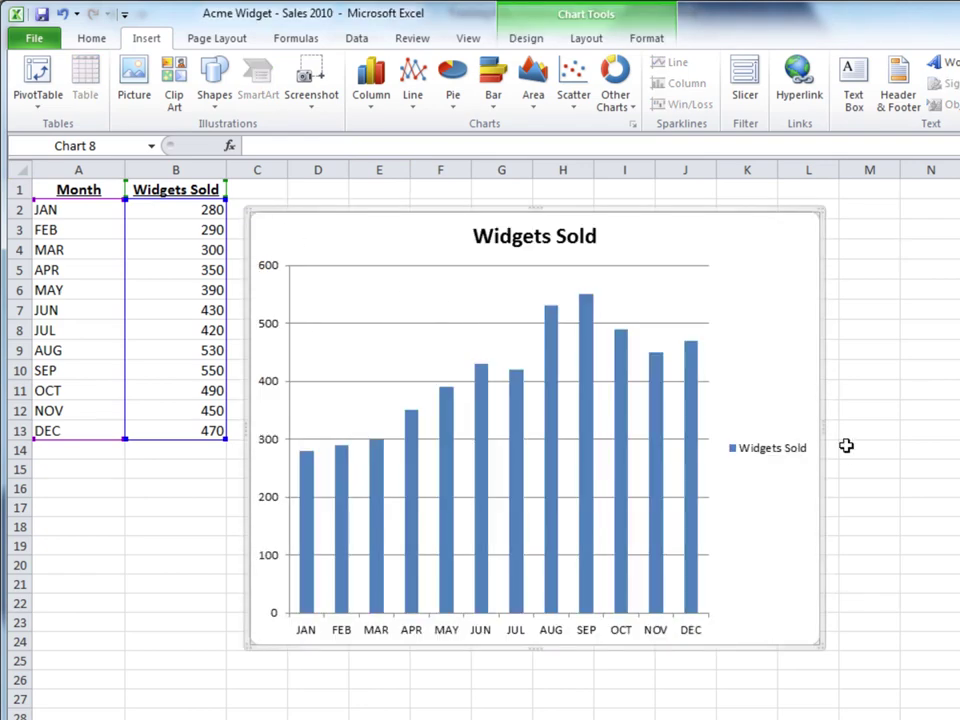
pyautogui.moveTo(821, 433); pyautogui.dragTo(928, 426)
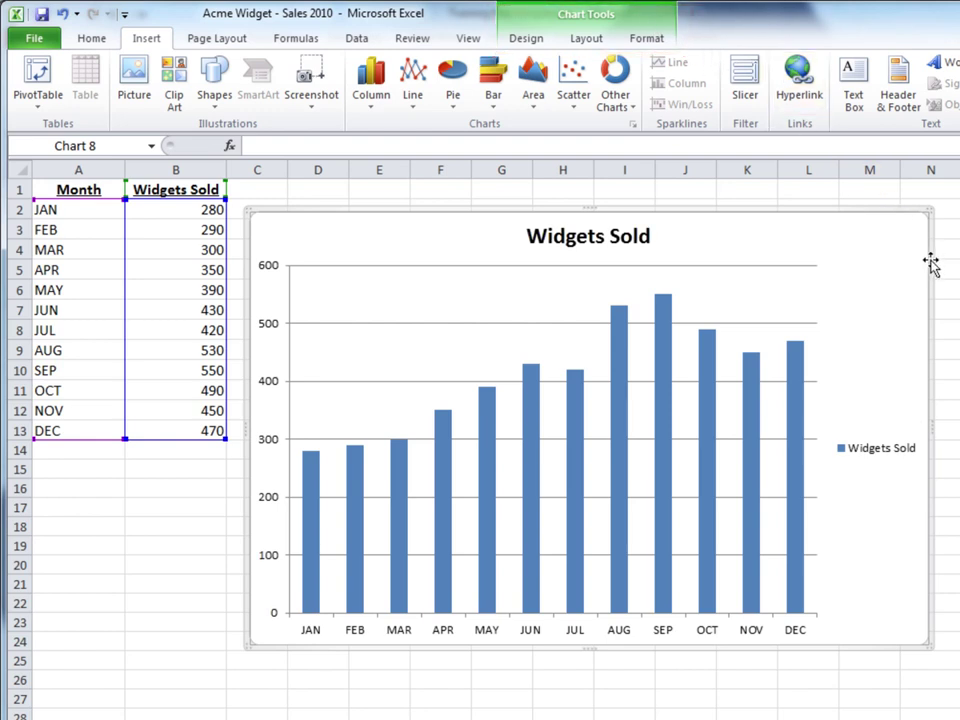
pyautogui.press('Escape')
pyautogui.click(872, 285)
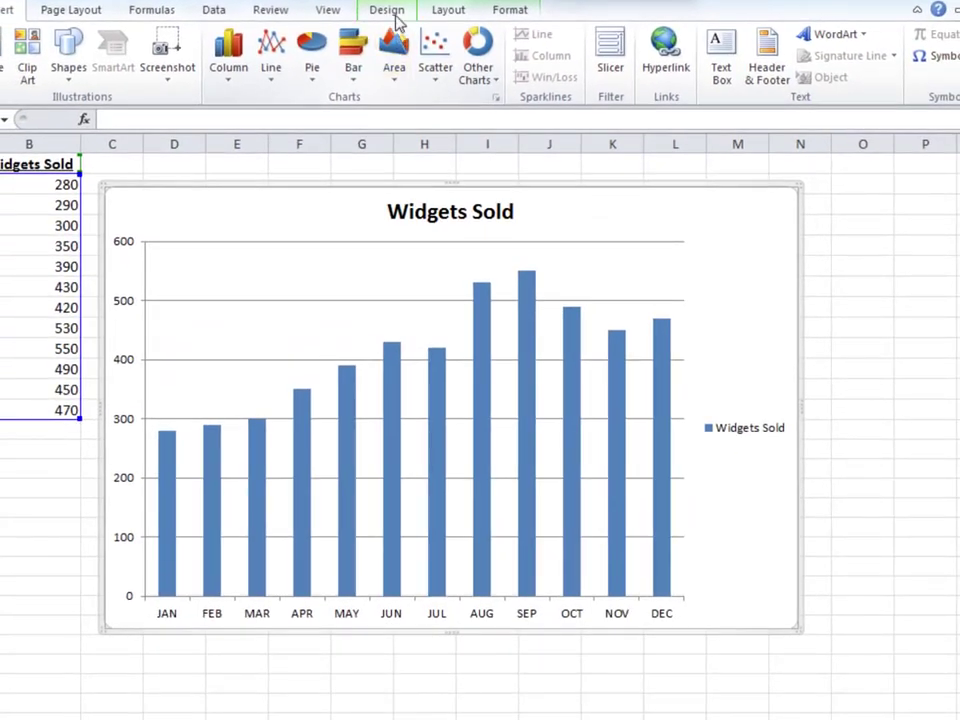
# Step: Apply the orange beveled column style from the Chart Styles gallery
pyautogui.click(392, 12)
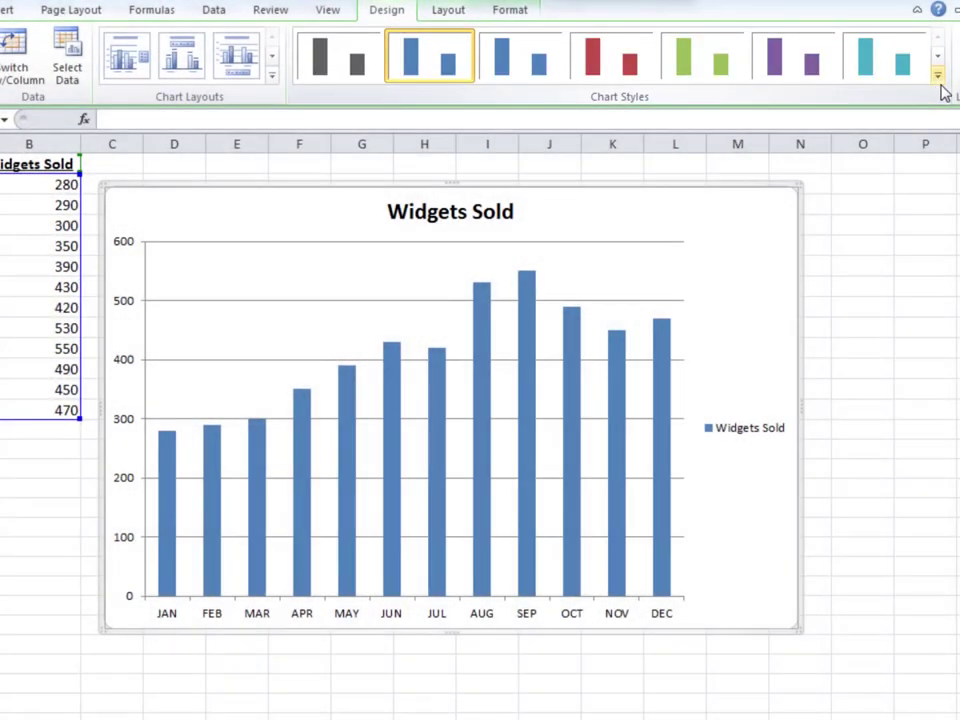
pyautogui.click(938, 78)
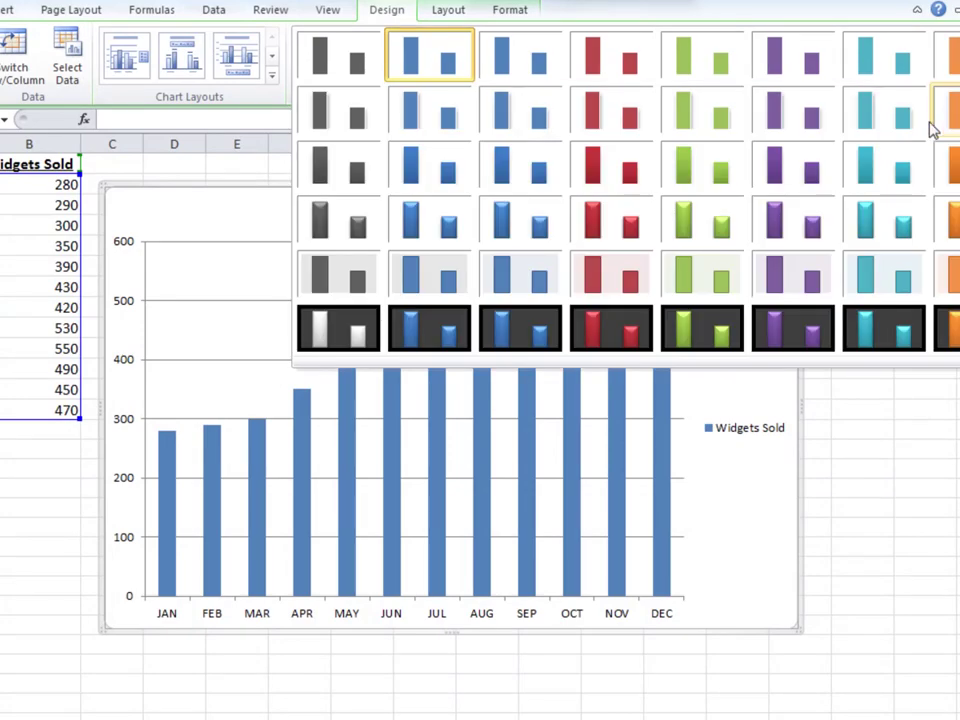
pyautogui.click(816, 214)
pyautogui.click(938, 85)
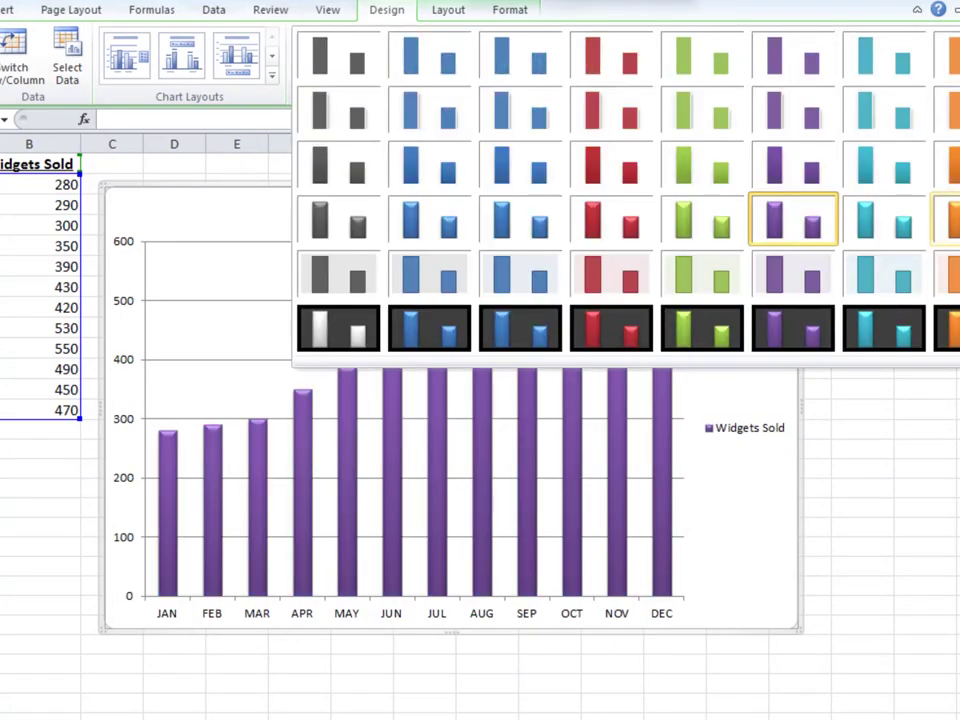
pyautogui.click(948, 220)
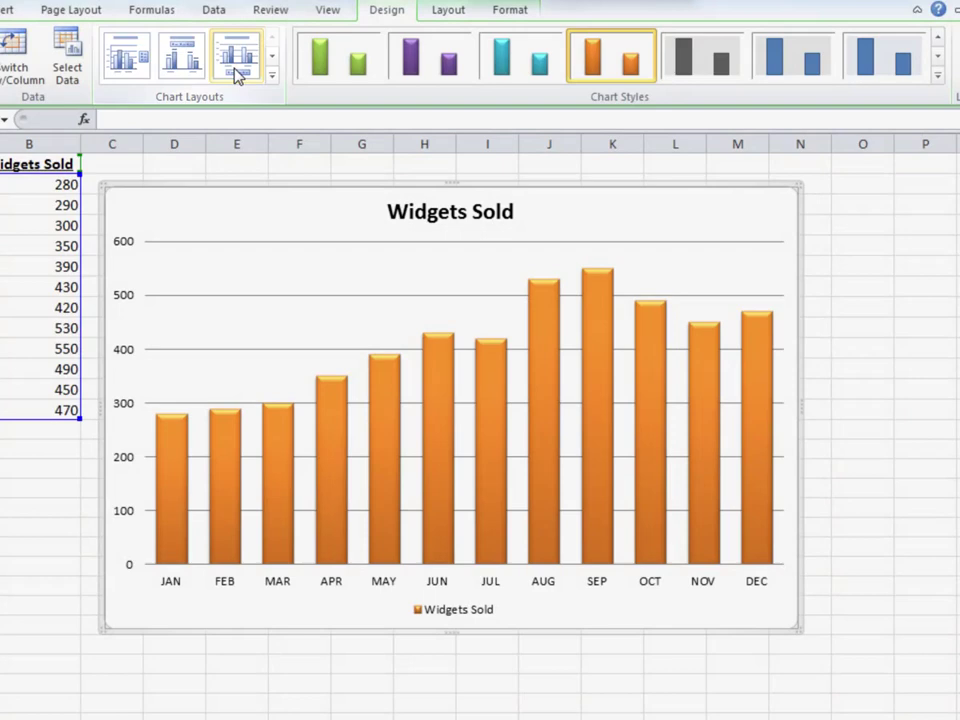
# Step: Choose the chart layout that shows each value inside its column
pyautogui.click(187, 72)
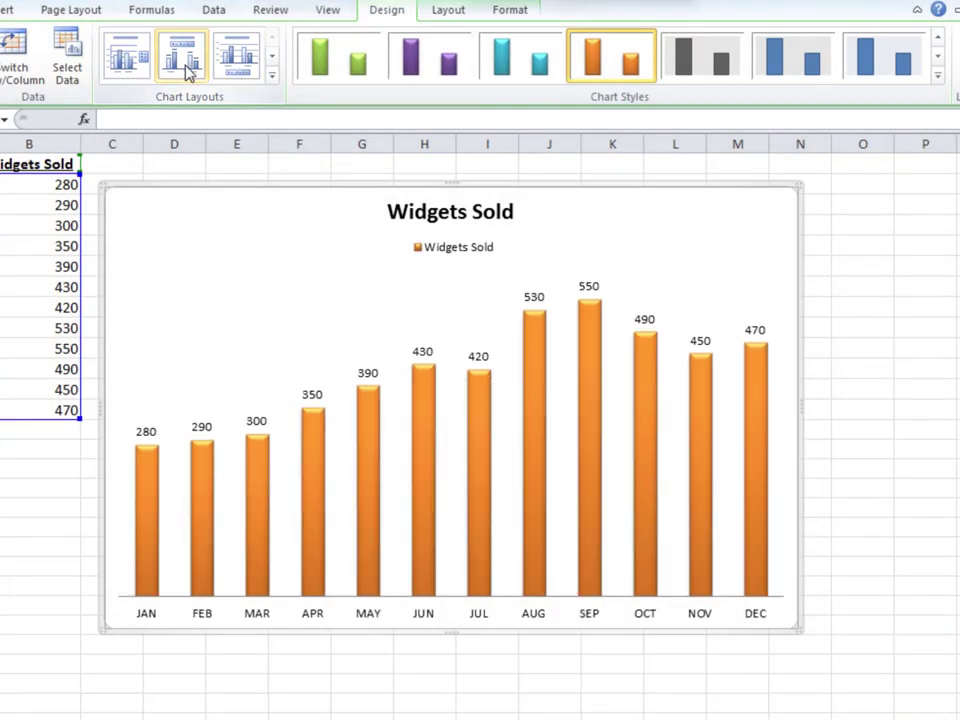
pyautogui.click(127, 57)
pyautogui.click(271, 76)
pyautogui.click(237, 165)
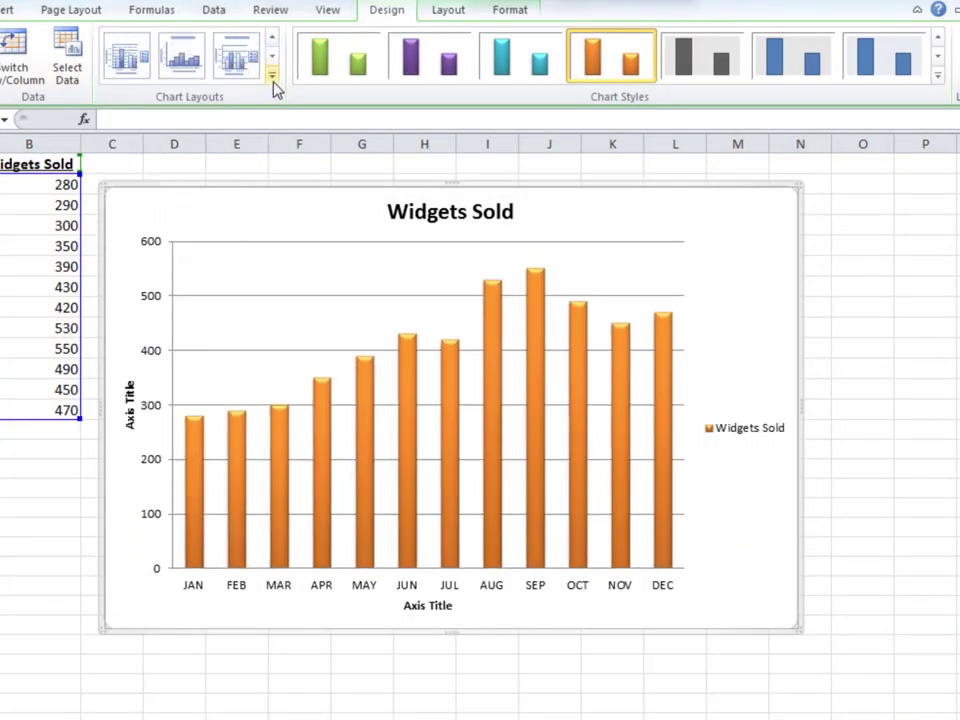
pyautogui.click(272, 80)
pyautogui.click(127, 218)
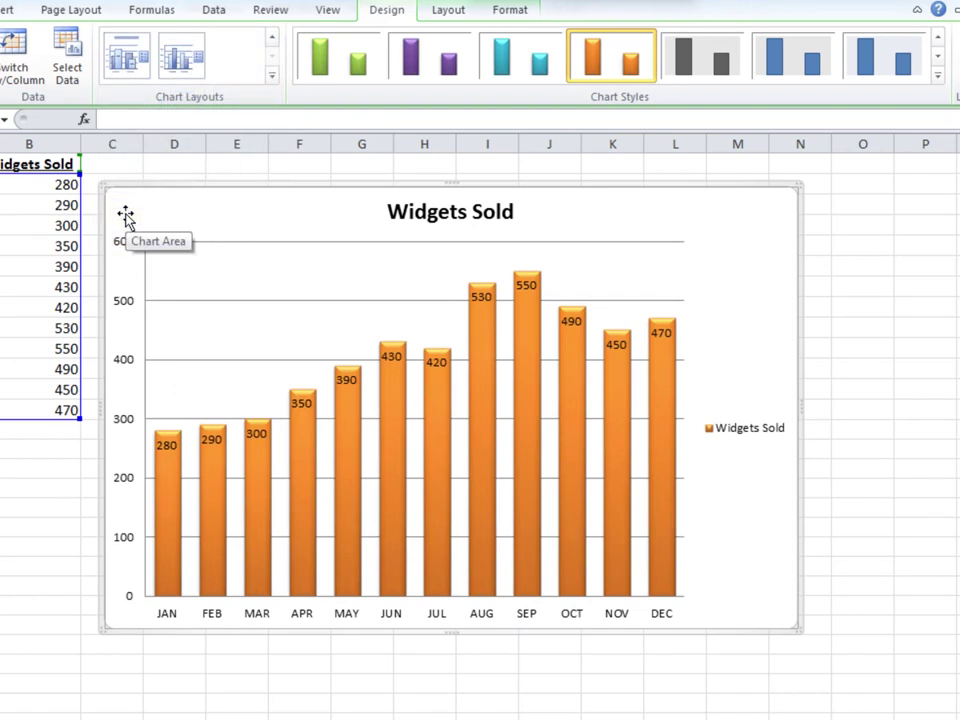
# Step: Set Legend to None, Data Labels to Outside End, and add a Linear Trendline
pyautogui.click(449, 12)
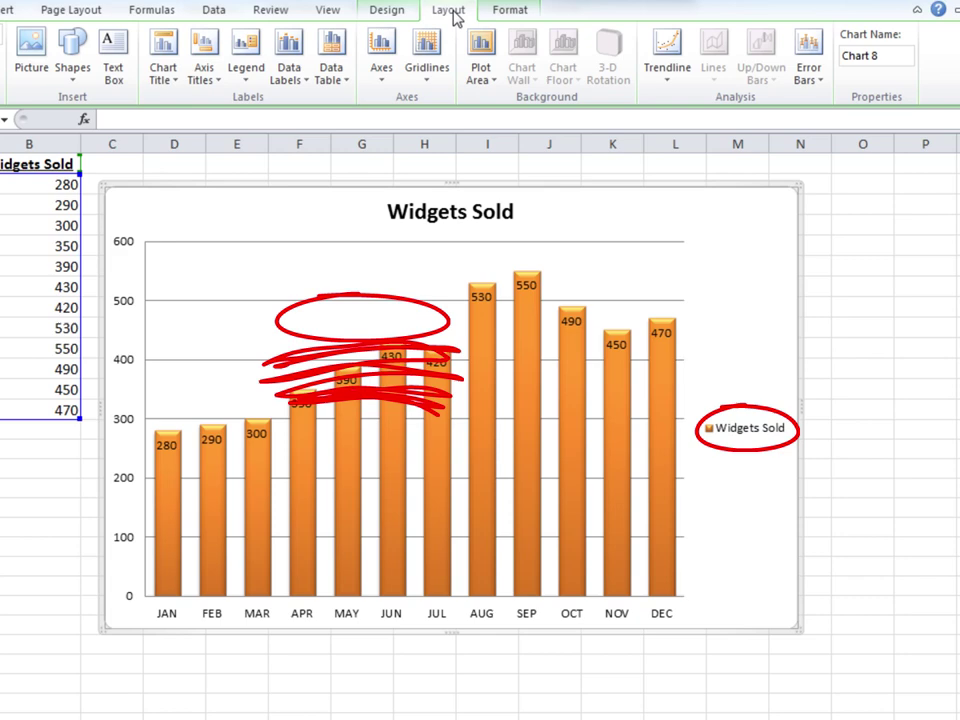
pyautogui.click(248, 72)
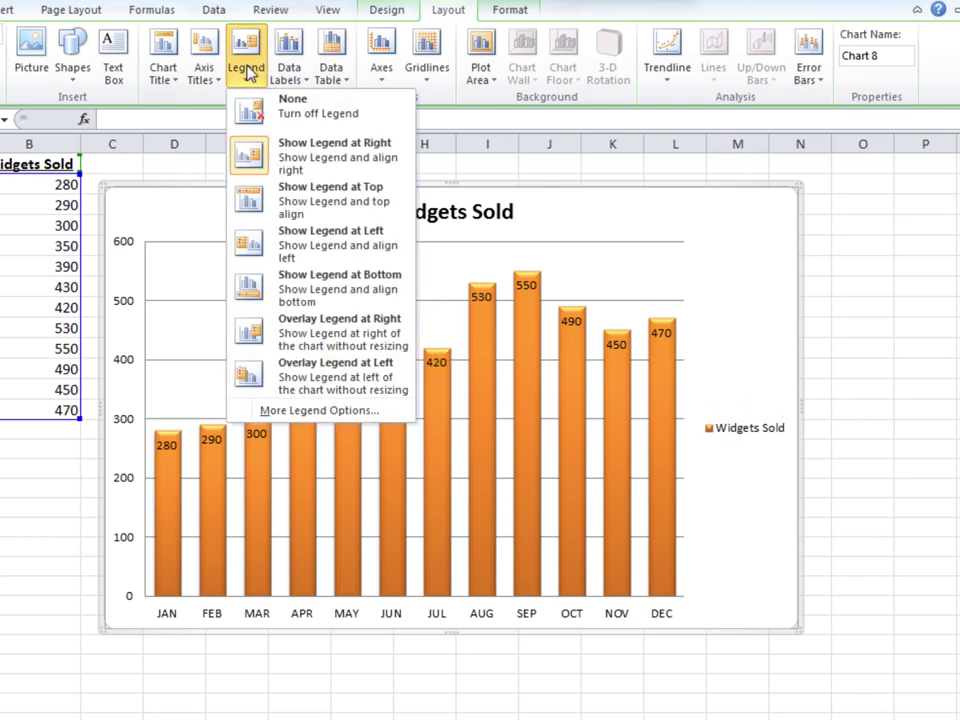
pyautogui.click(254, 103)
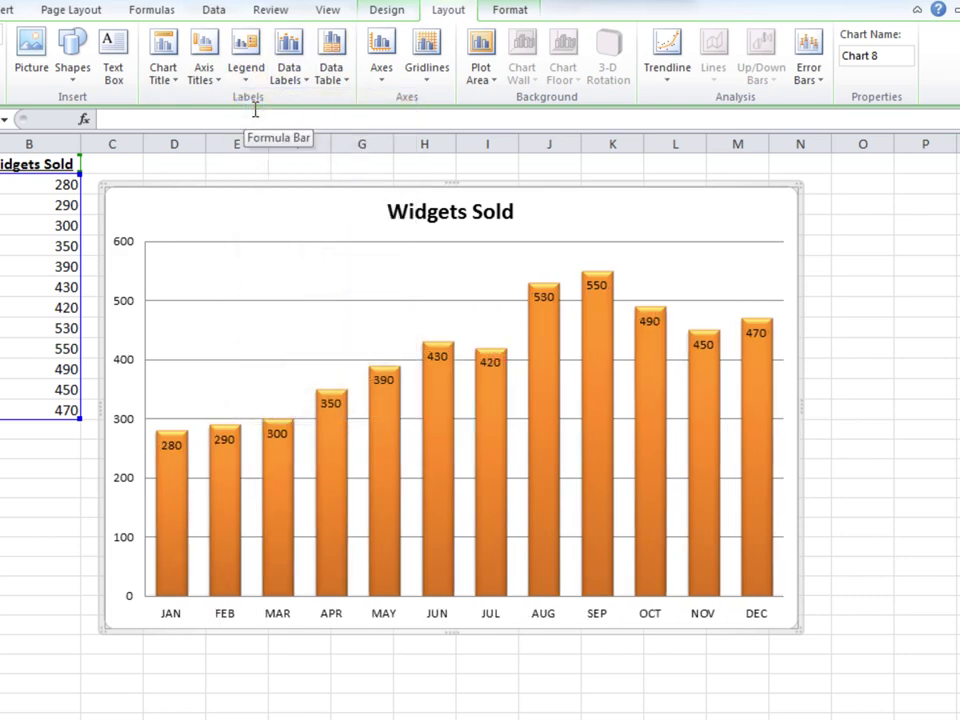
pyautogui.click(288, 68)
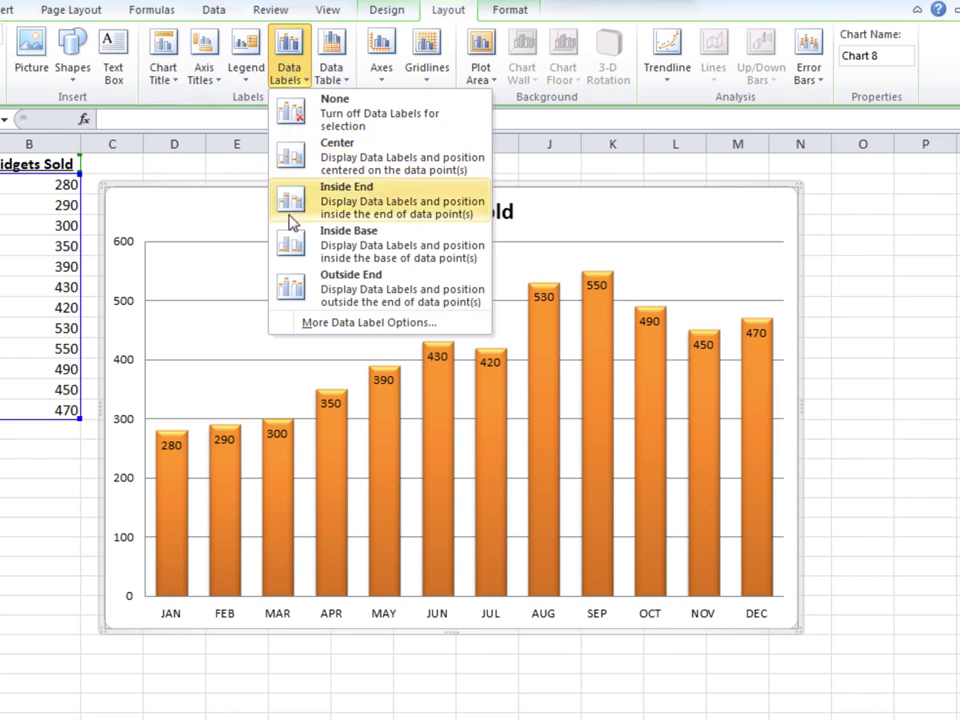
pyautogui.click(291, 296)
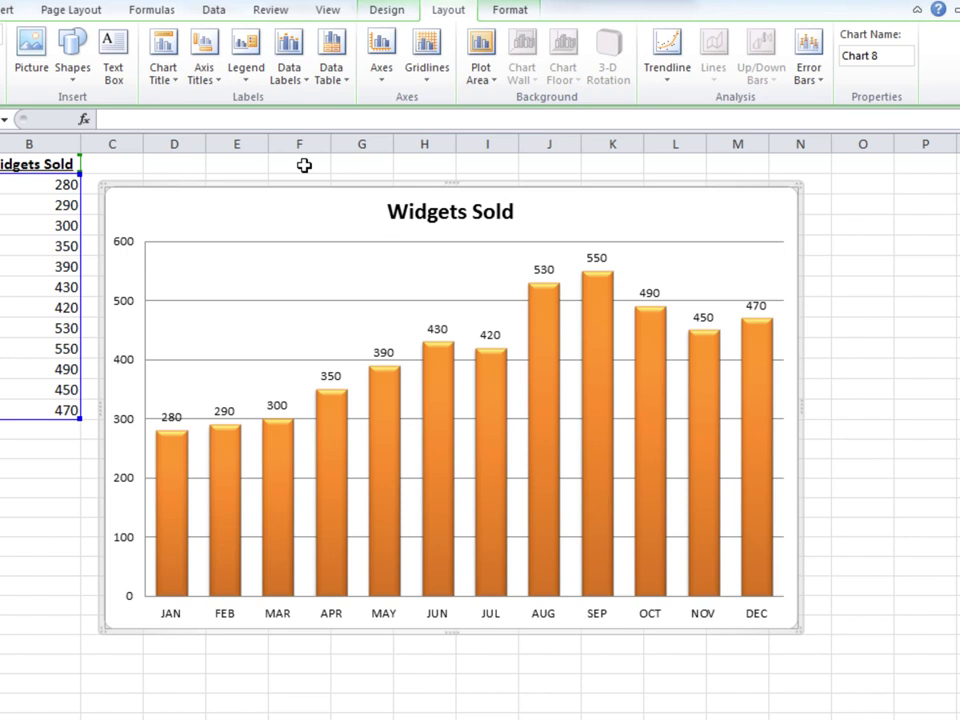
pyautogui.click(676, 80)
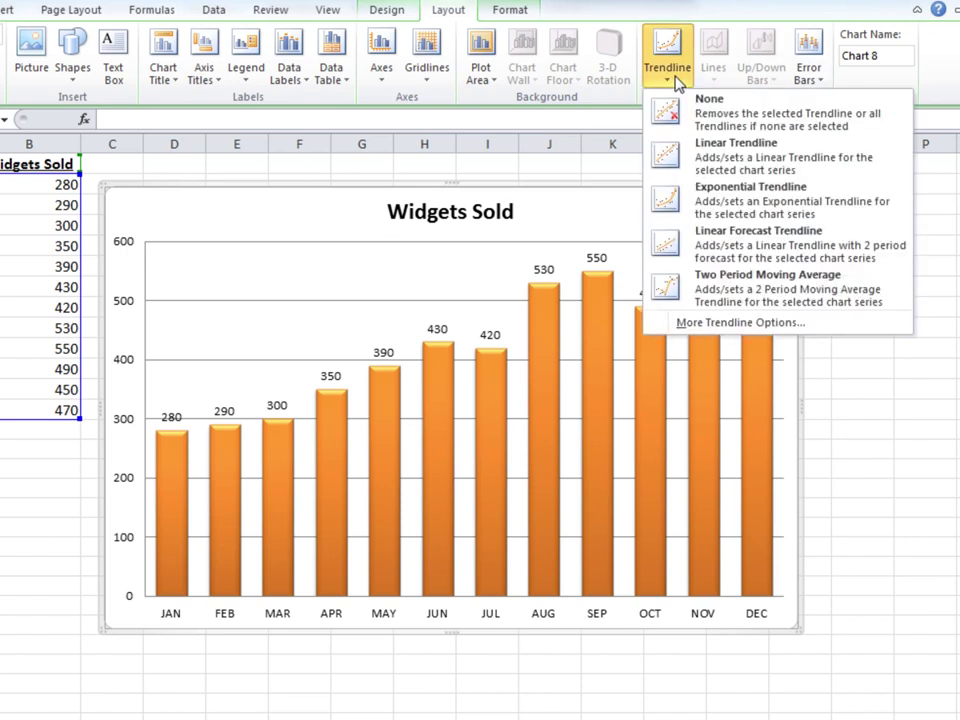
pyautogui.click(670, 163)
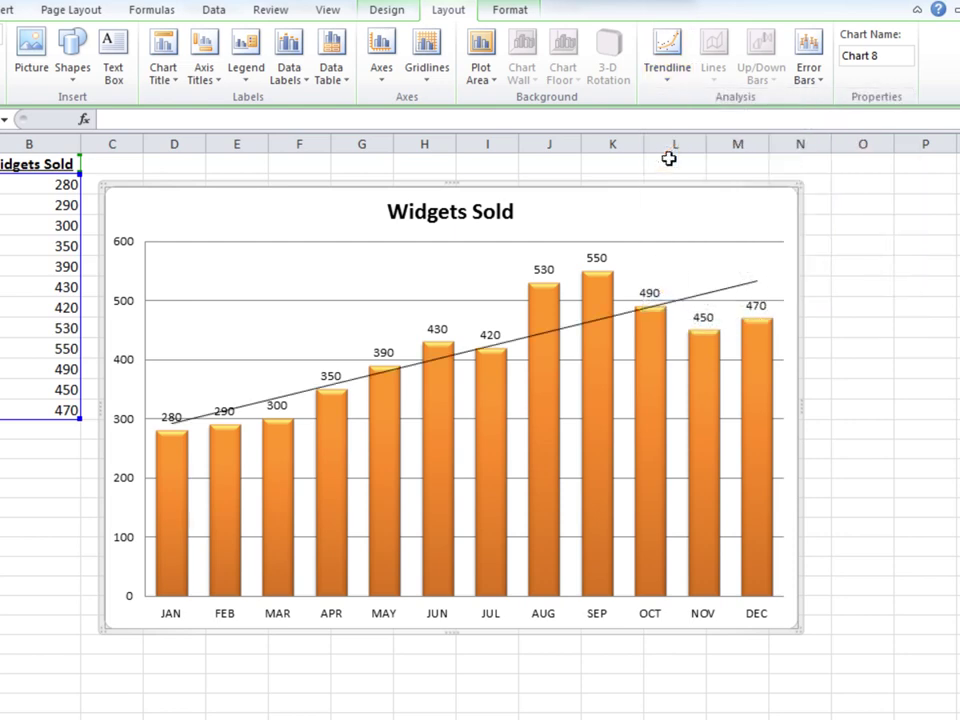
# Step: Fill the chart area with light grey
pyautogui.click(512, 14)
pyautogui.click(252, 34)
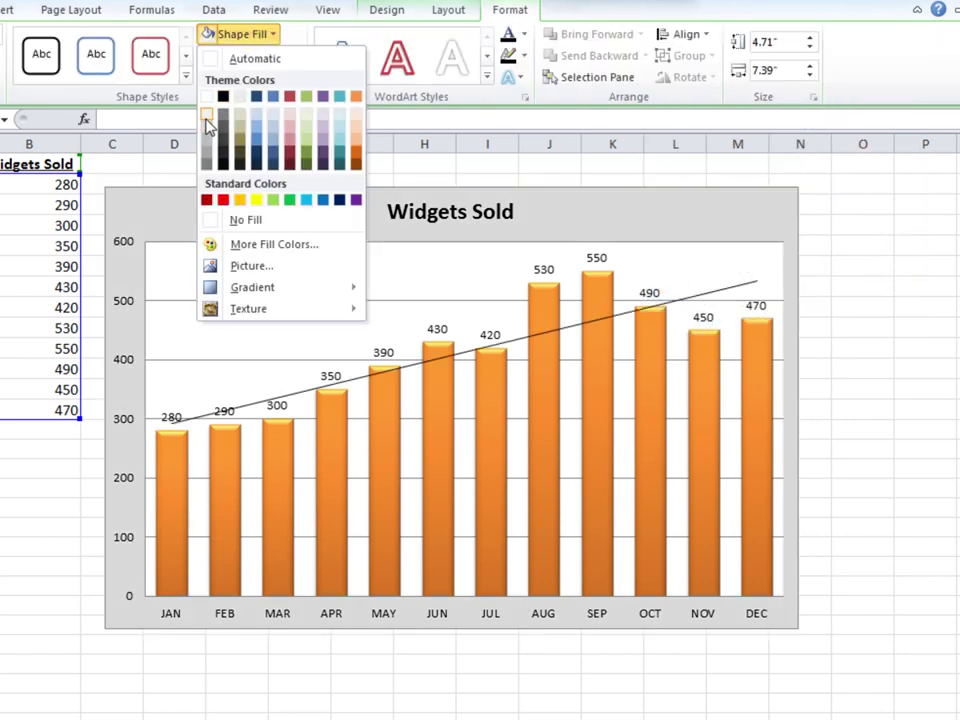
pyautogui.click(207, 122)
# Step: Apply the first Bevel preset to the chart area's outer edge
pyautogui.click(185, 76)
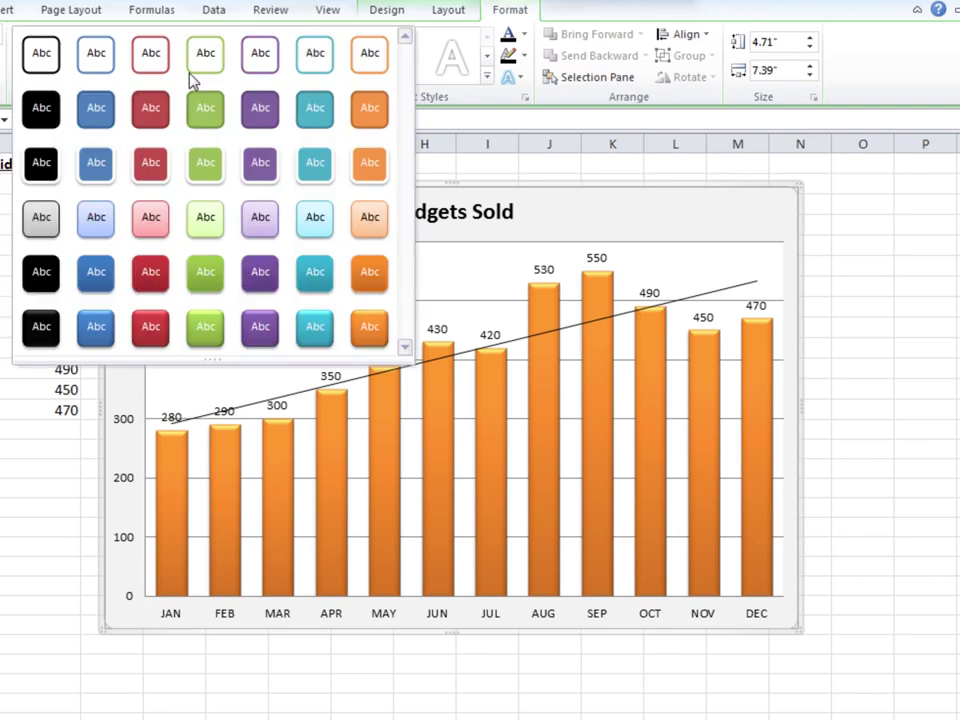
pyautogui.click(225, 77)
pyautogui.moveTo(262, 330)
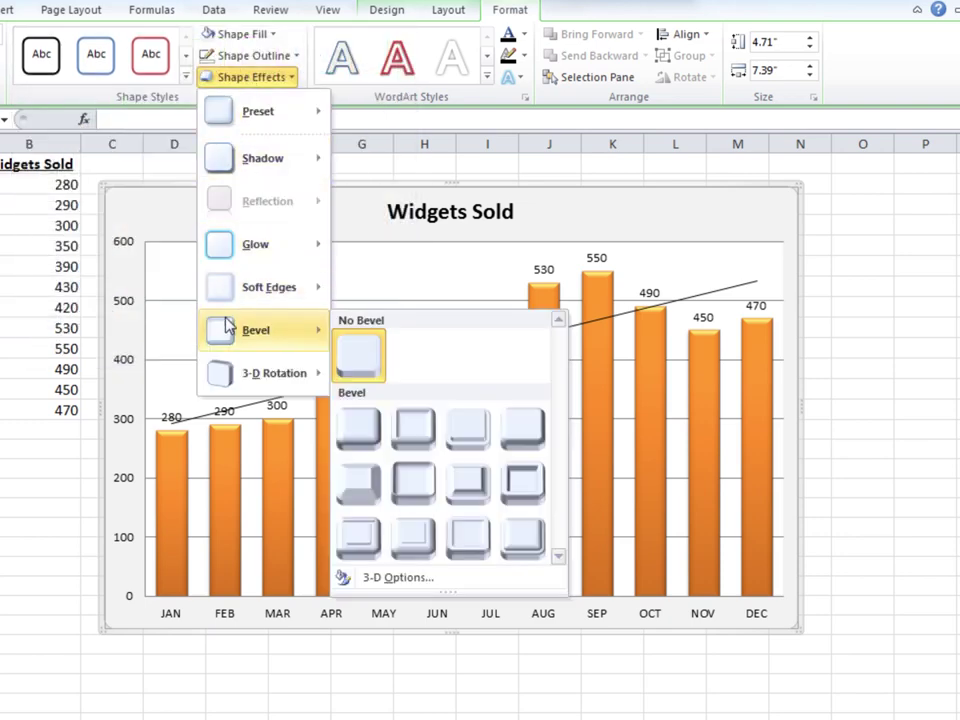
pyautogui.click(377, 422)
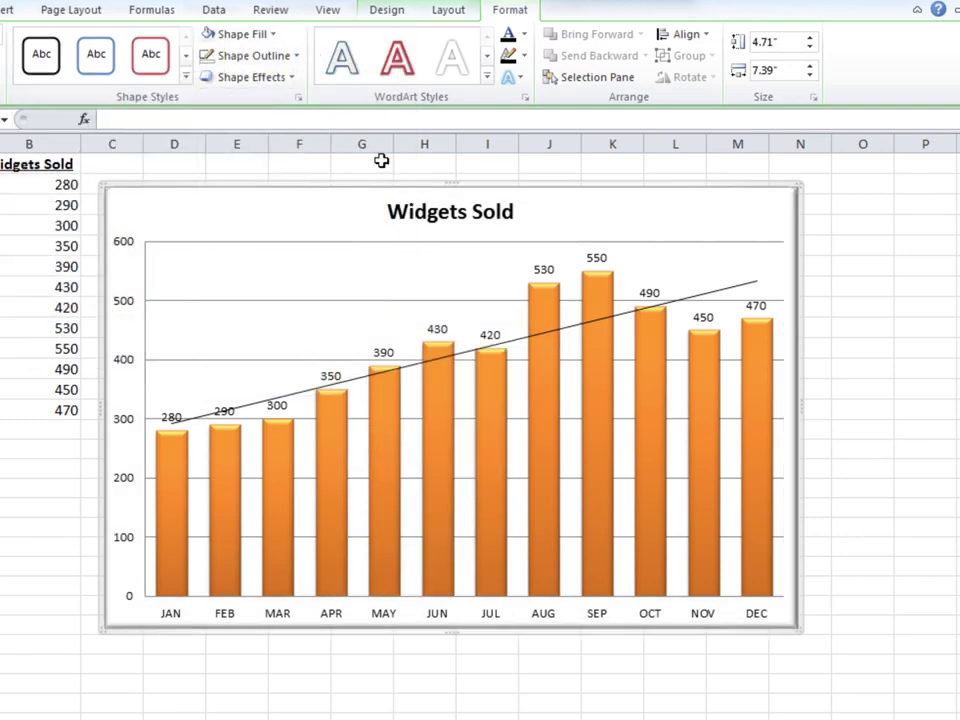
# Step: Set the column series Gap Width to 40% for wider columns
pyautogui.click(386, 508)
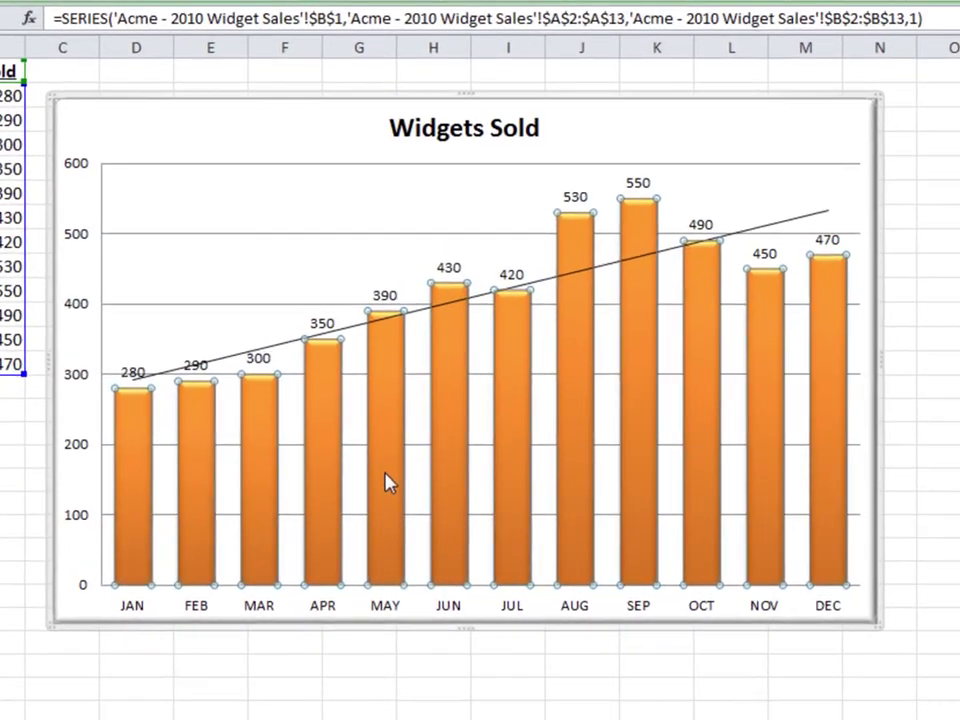
pyautogui.rightClick(386, 481)
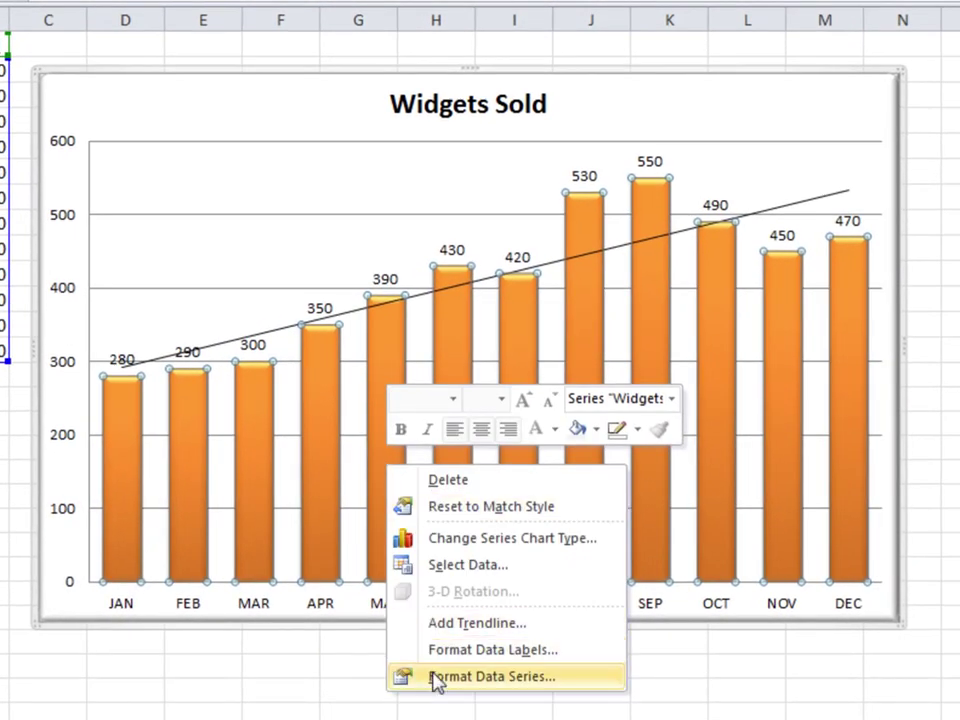
pyautogui.click(435, 678)
pyautogui.moveTo(440, 226); pyautogui.dragTo(426, 227)
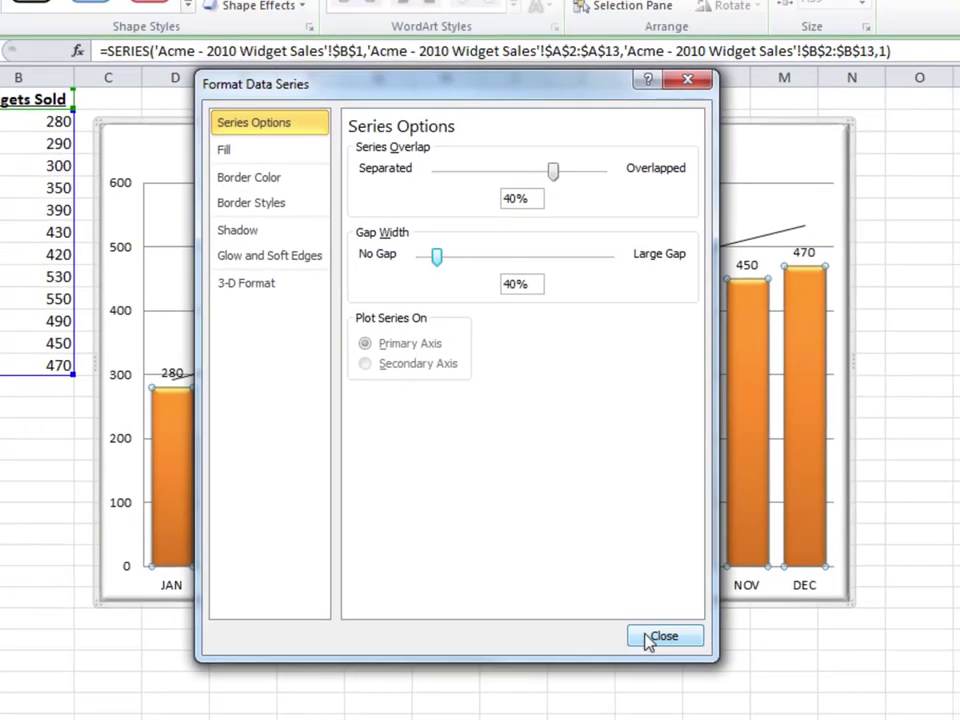
pyautogui.click(647, 638)
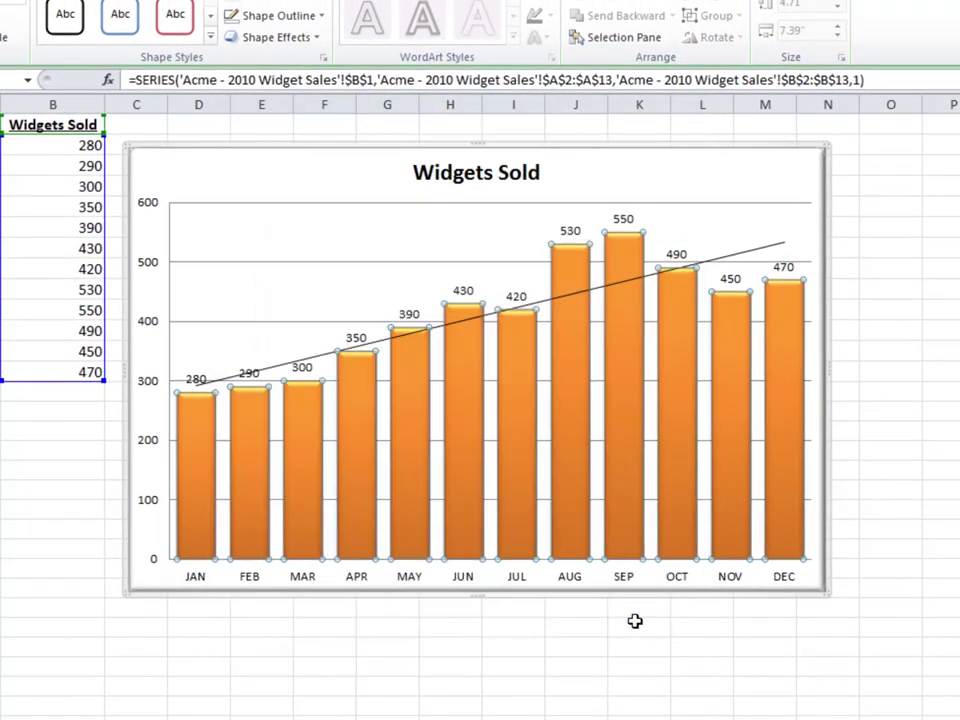
# Step: Append 'in 2010' to the chart title so it reads 'Widgets Sold in 2010'
pyautogui.click(453, 173)
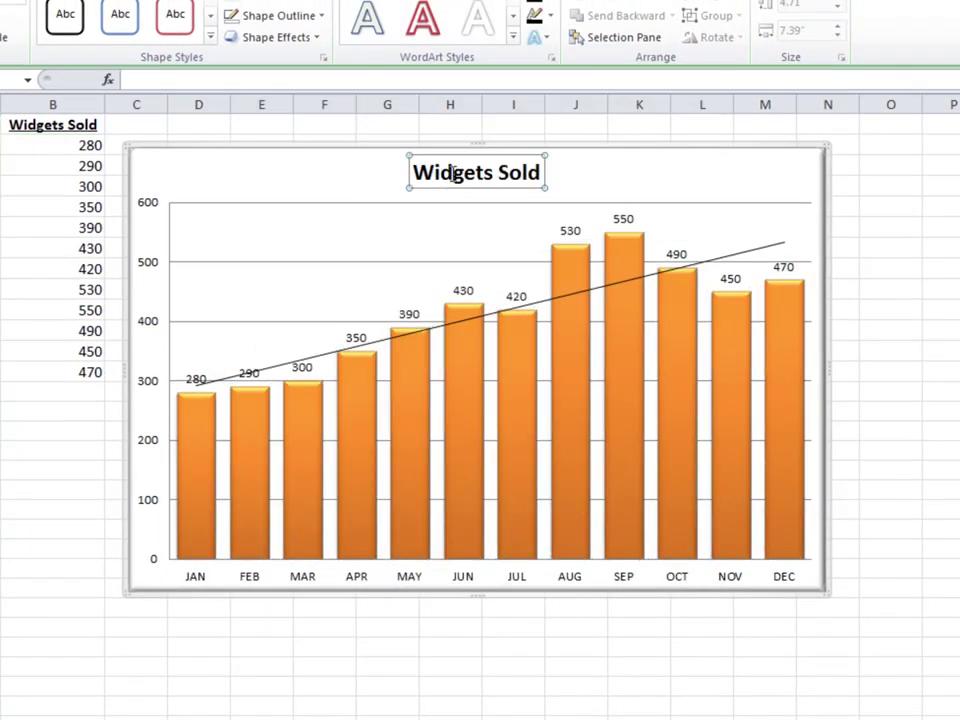
pyautogui.write(' in 20')
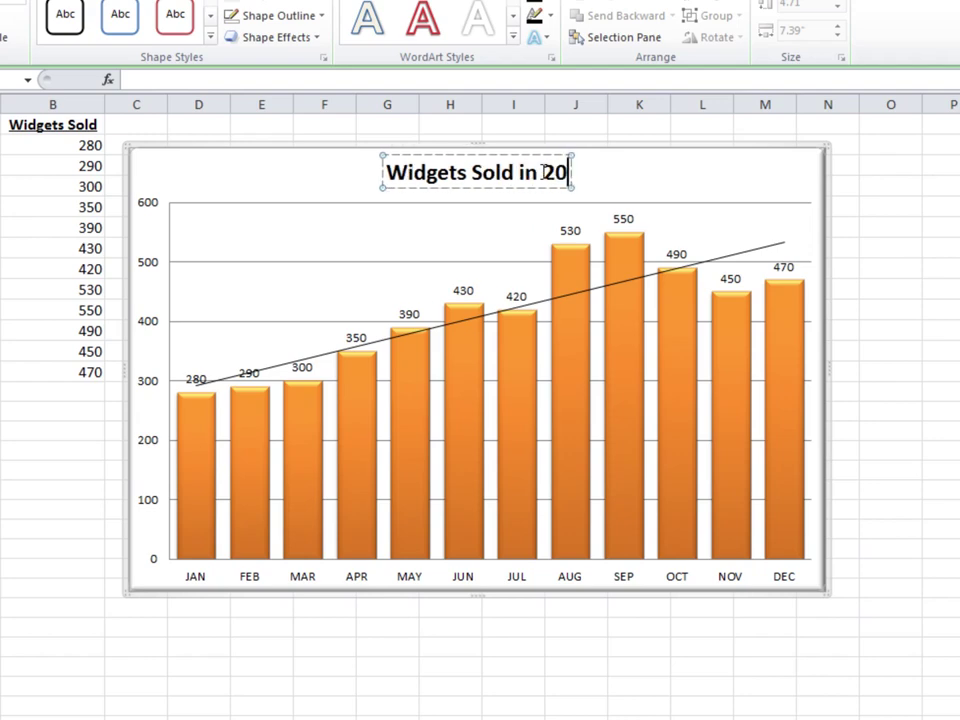
pyautogui.write('10')
pyautogui.click(130, 240)
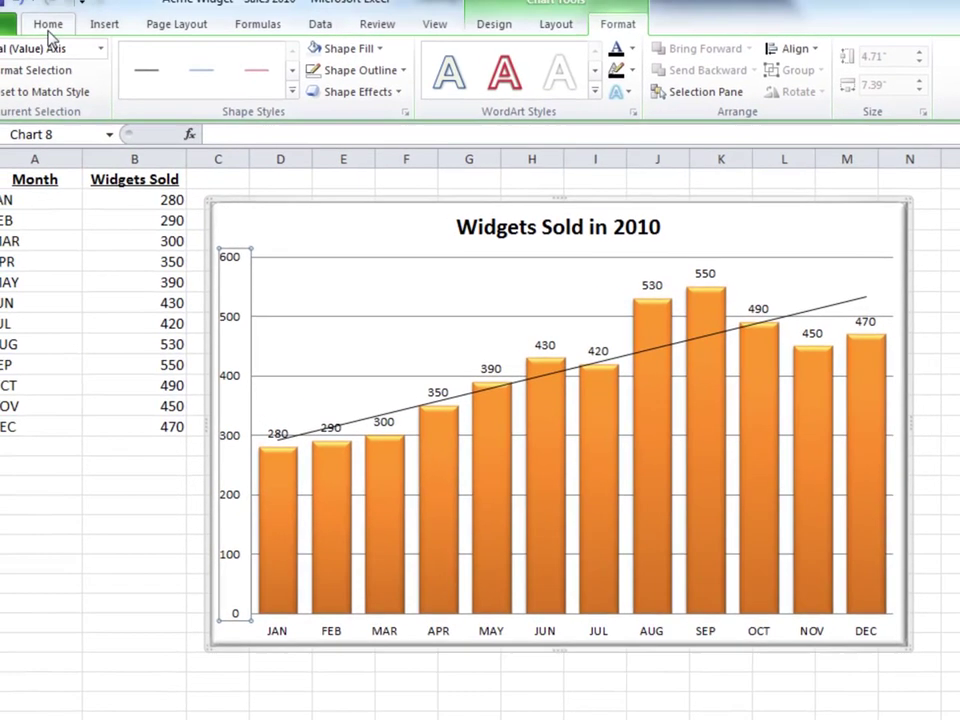
# Step: Increase the font size of all chart text slightly
pyautogui.click(48, 26)
pyautogui.click(193, 57)
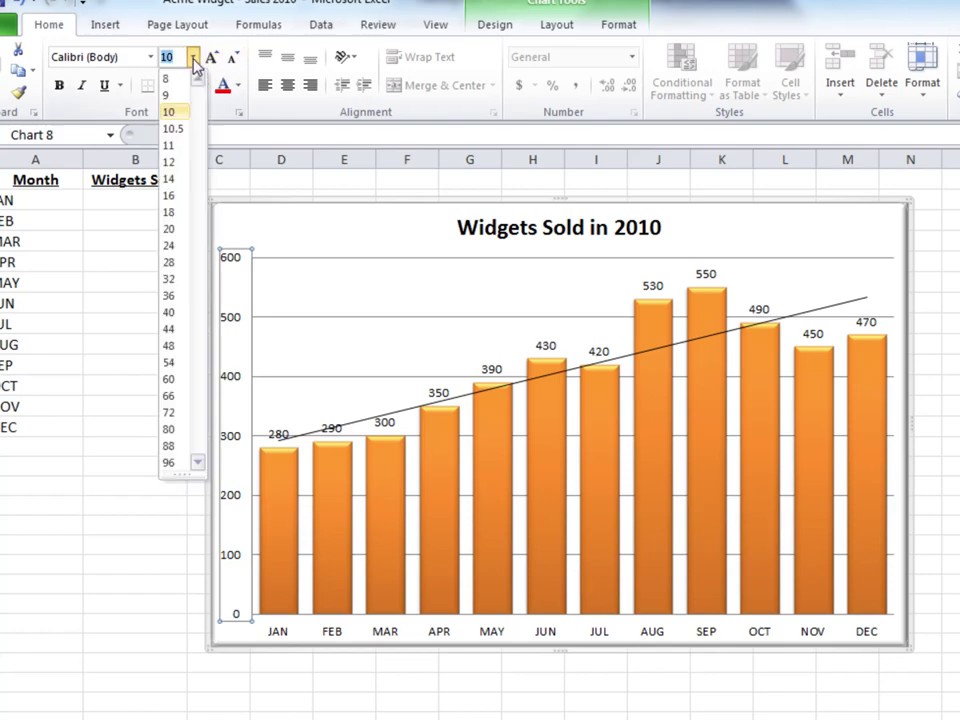
pyautogui.click(180, 163)
# Step: Select the whole chart and copy it with Ctrl+C
pyautogui.click(331, 181)
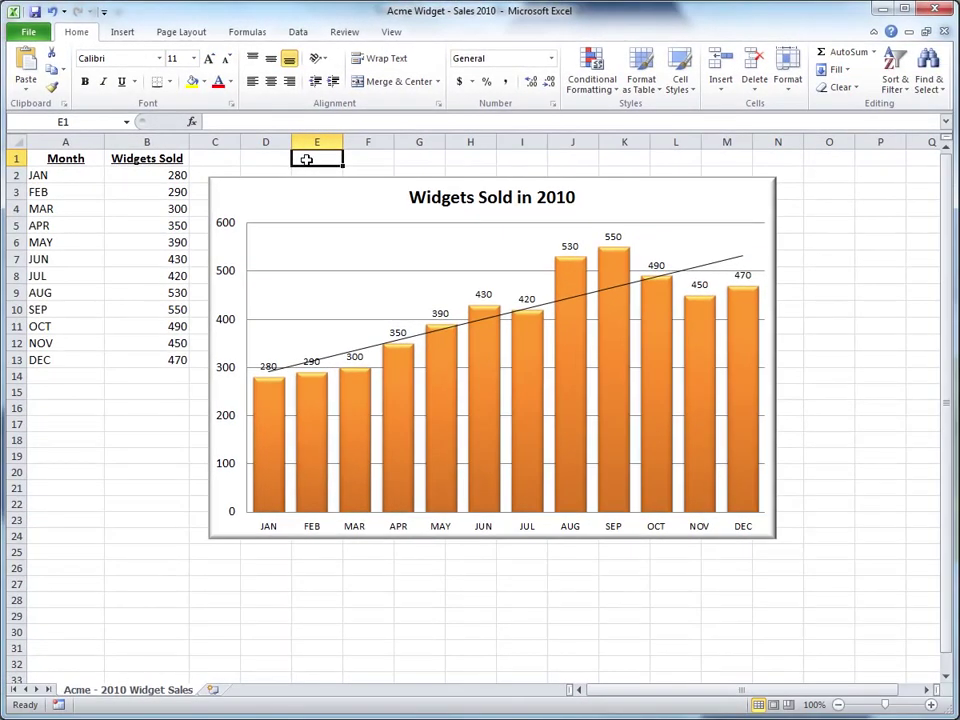
pyautogui.click(306, 205)
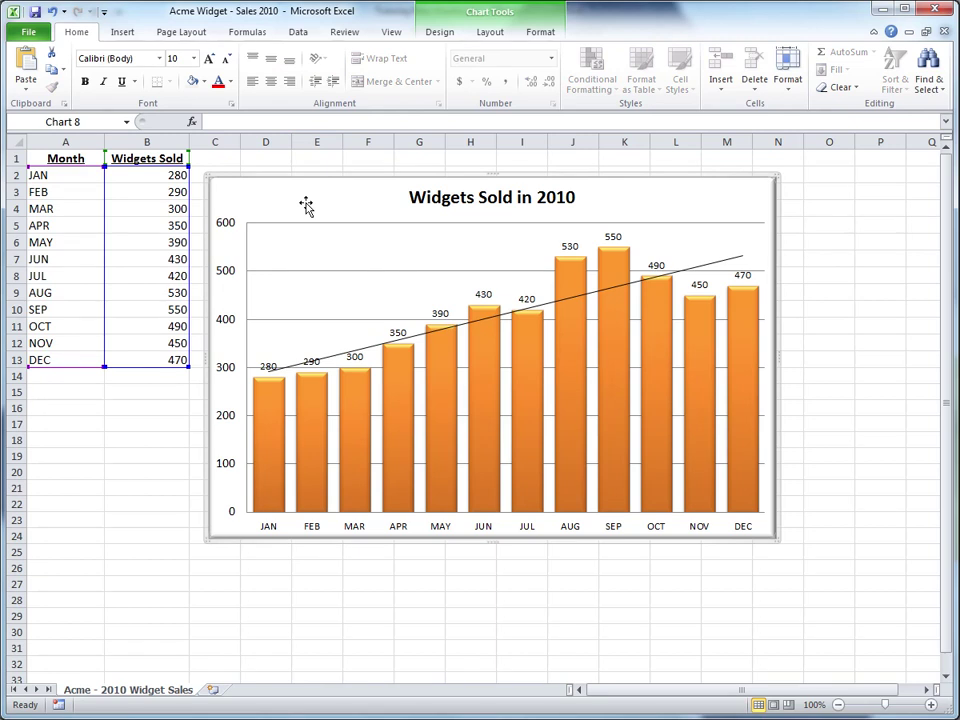
pyautogui.hotkey('ctrl', 'c')
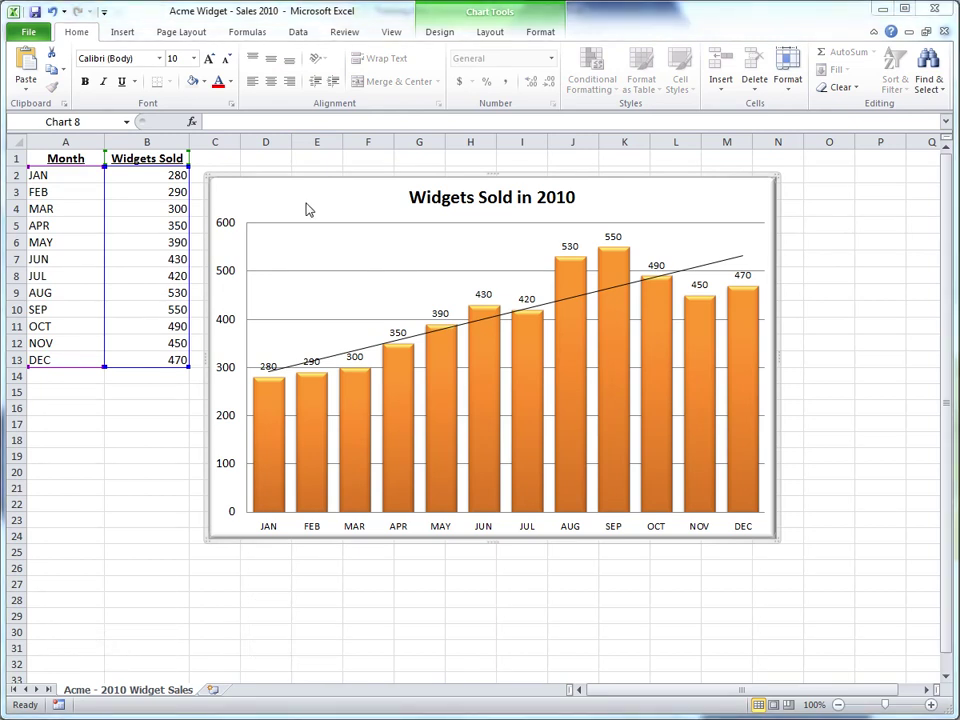
# Step: Back in PowerPoint, delete the sales table picture from slide 5
pyautogui.hotkey('alt', 'Tab')
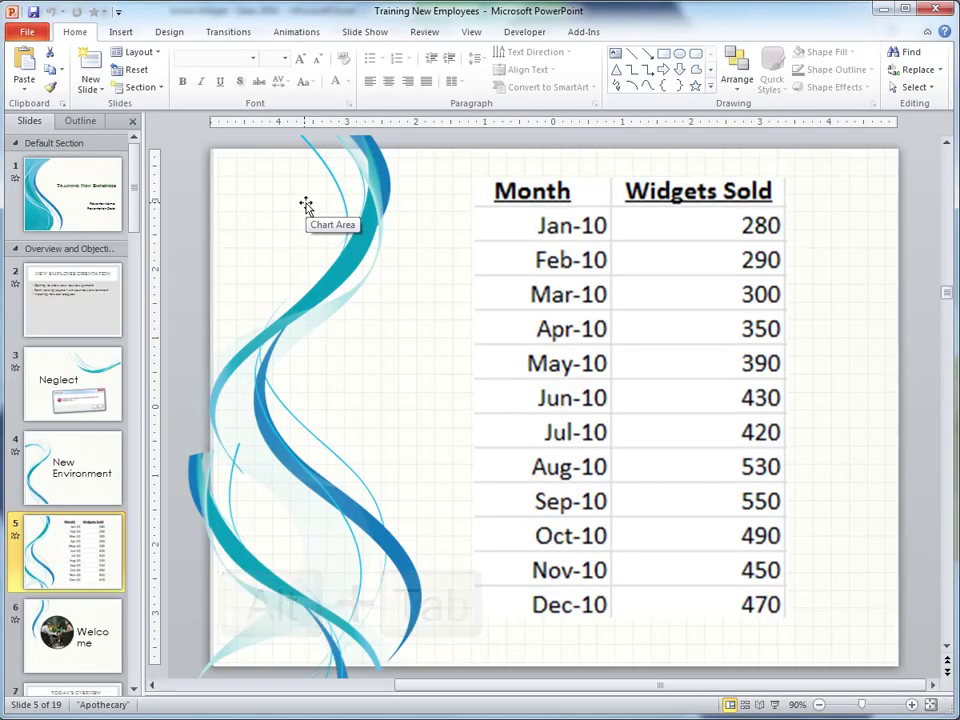
pyautogui.click(490, 228)
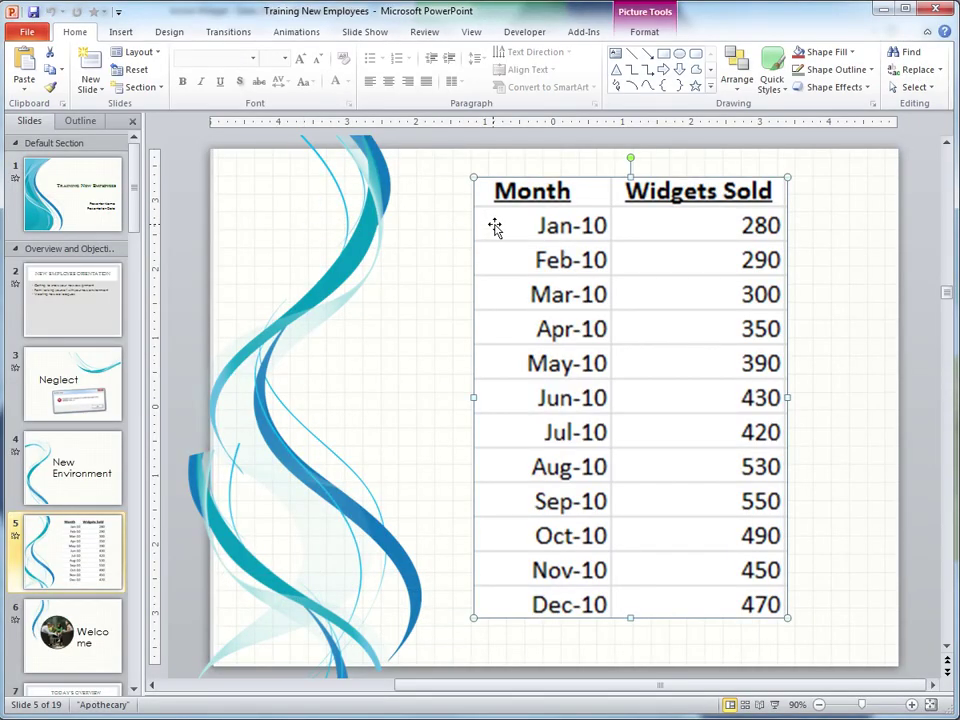
pyautogui.press('Delete')
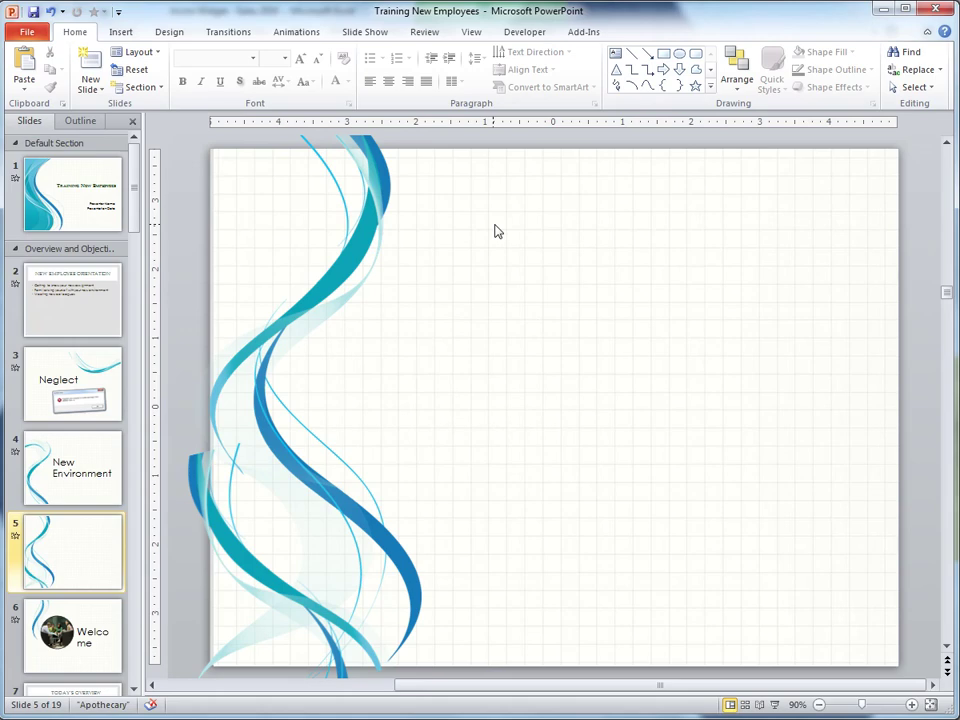
pyautogui.rightClick(494, 230)
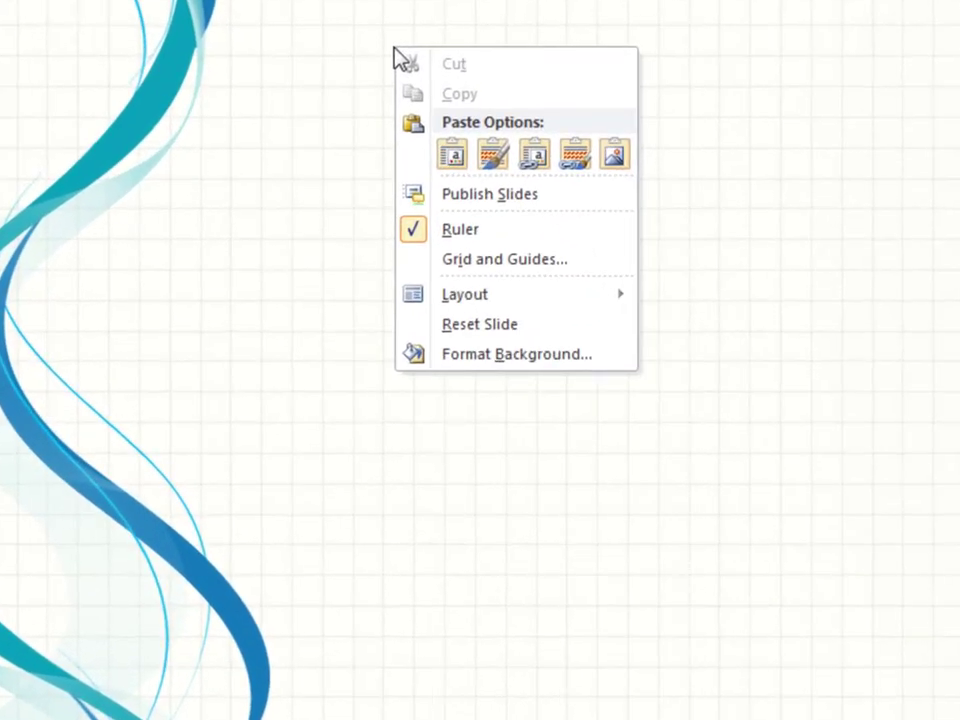
pyautogui.click(620, 158)
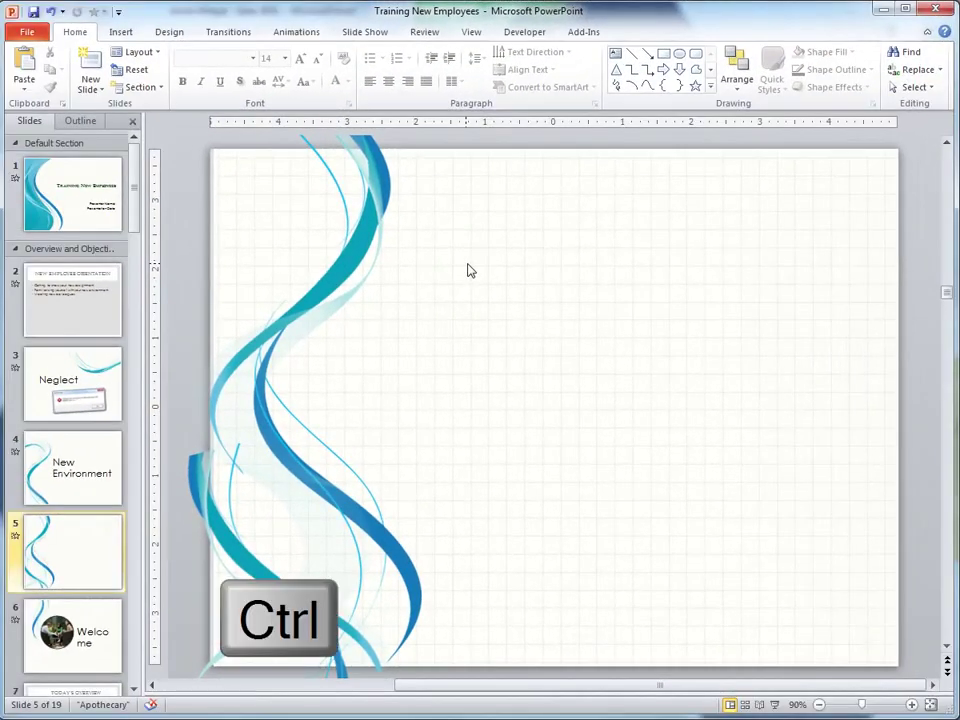
# Step: Paste the chart onto slide 5, move it right, and raise its top to make it taller
pyautogui.hotkey('ctrl', 'v')
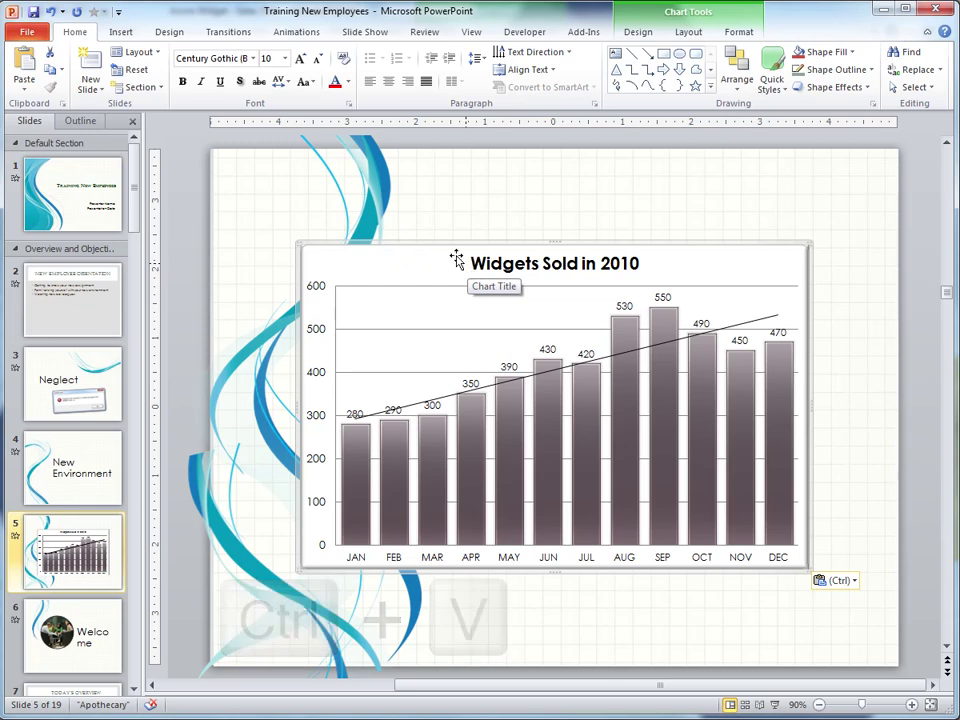
pyautogui.moveTo(418, 242); pyautogui.dragTo(505, 242)
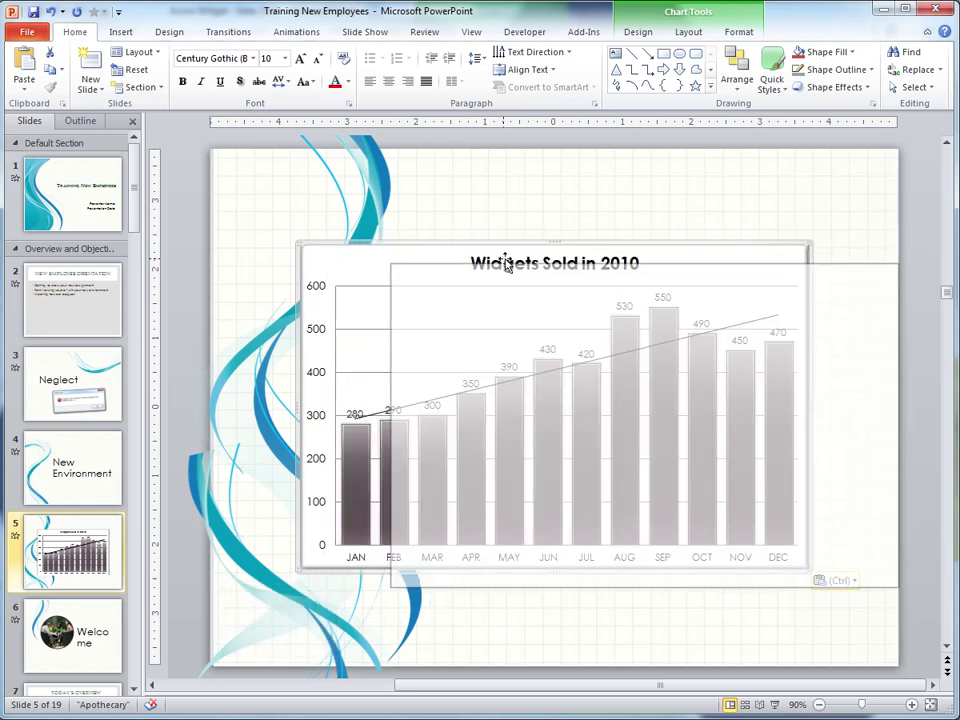
pyautogui.moveTo(505, 242)
pyautogui.mouseDown()
pyautogui.moveTo(505, 258)
pyautogui.moveTo(505, 243)
pyautogui.mouseUp()
pyautogui.moveTo(647, 246); pyautogui.dragTo(646, 163)
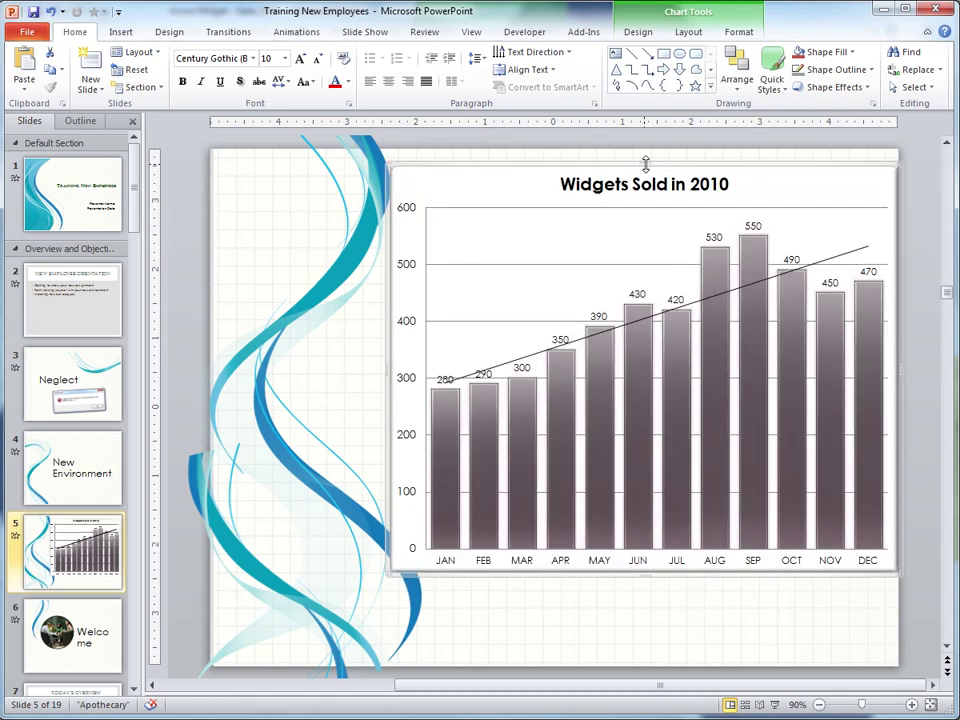
pyautogui.moveTo(645, 163); pyautogui.dragTo(636, 183)
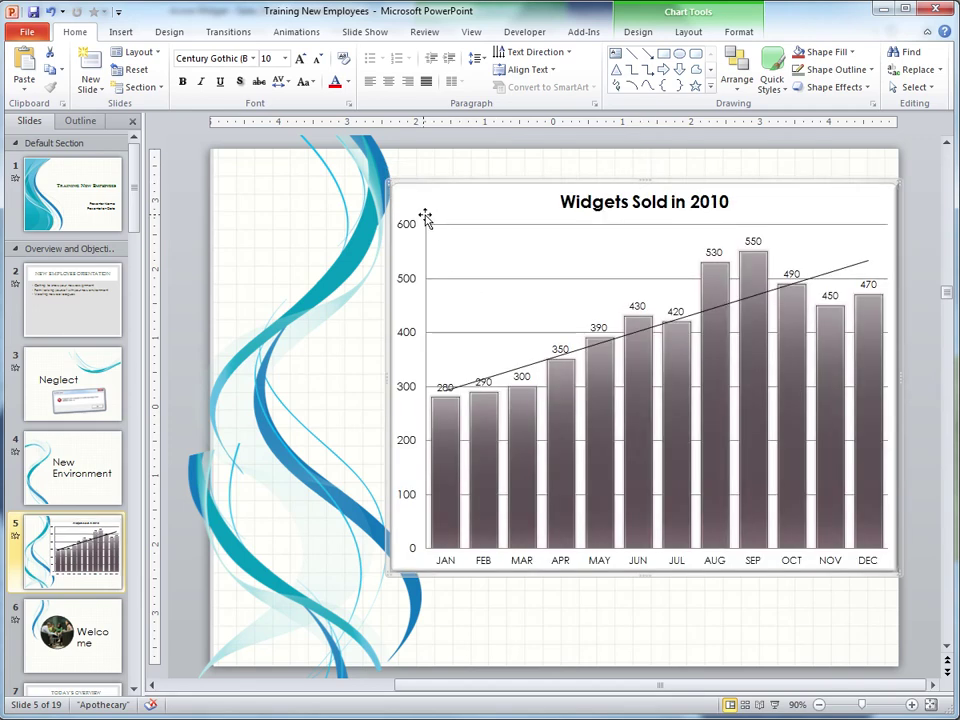
# Step: Apply the gold chart style and reduce the chart's text to font size 16
pyautogui.click(638, 33)
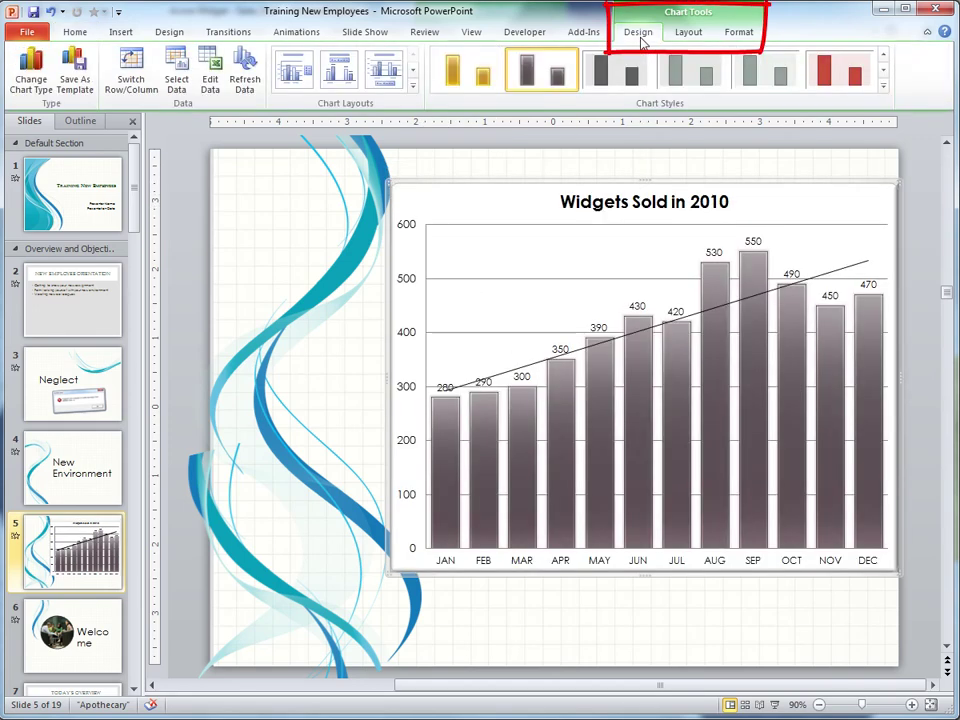
pyautogui.click(497, 80)
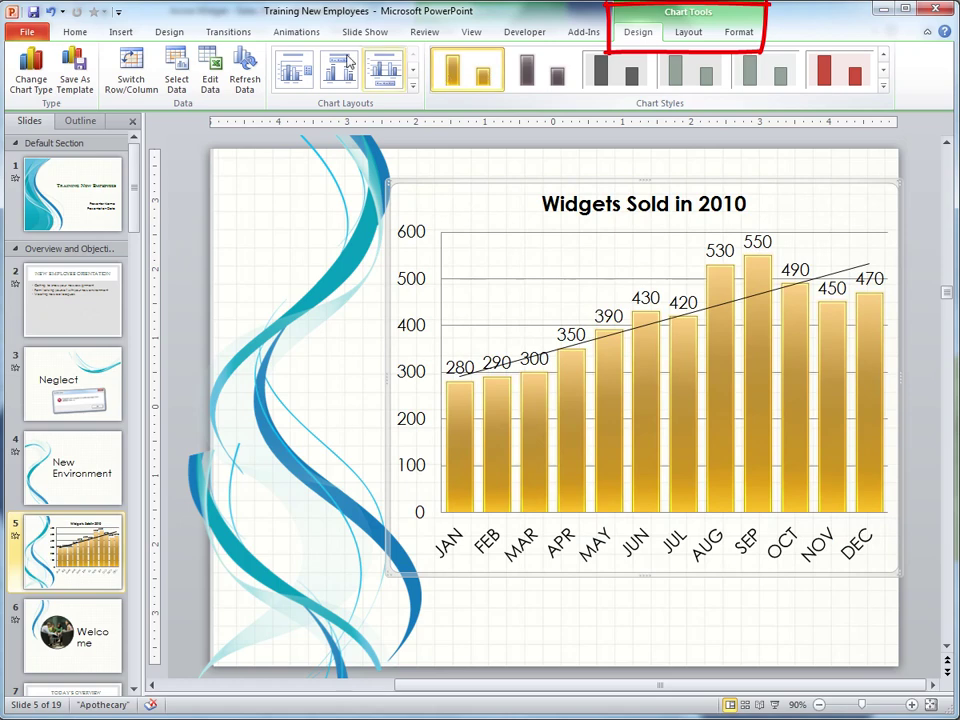
pyautogui.click(88, 33)
pyautogui.click(285, 58)
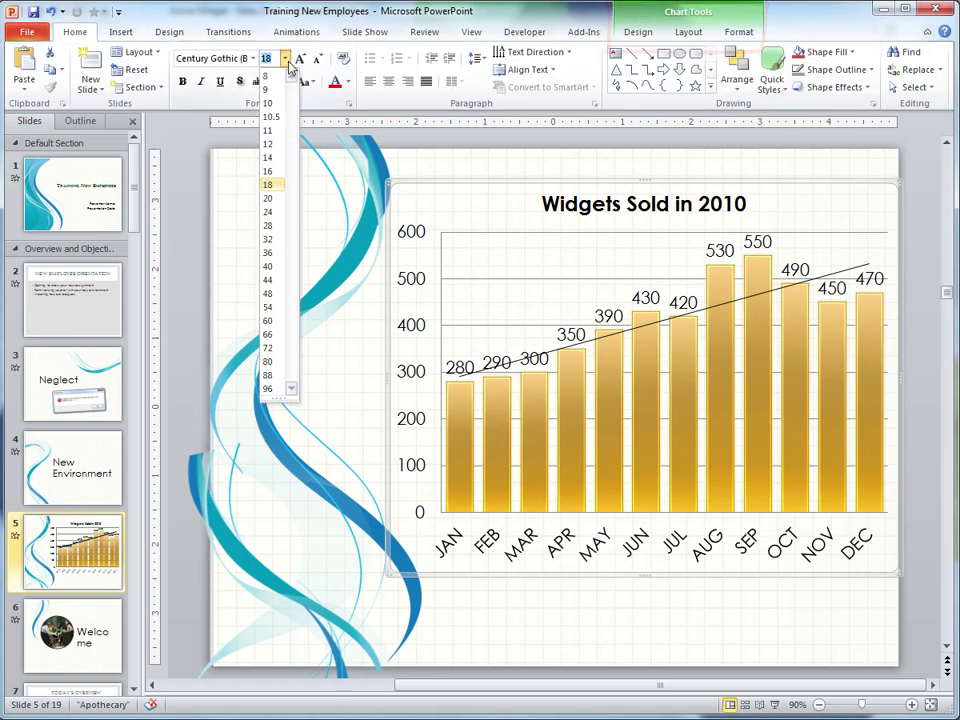
pyautogui.click(268, 172)
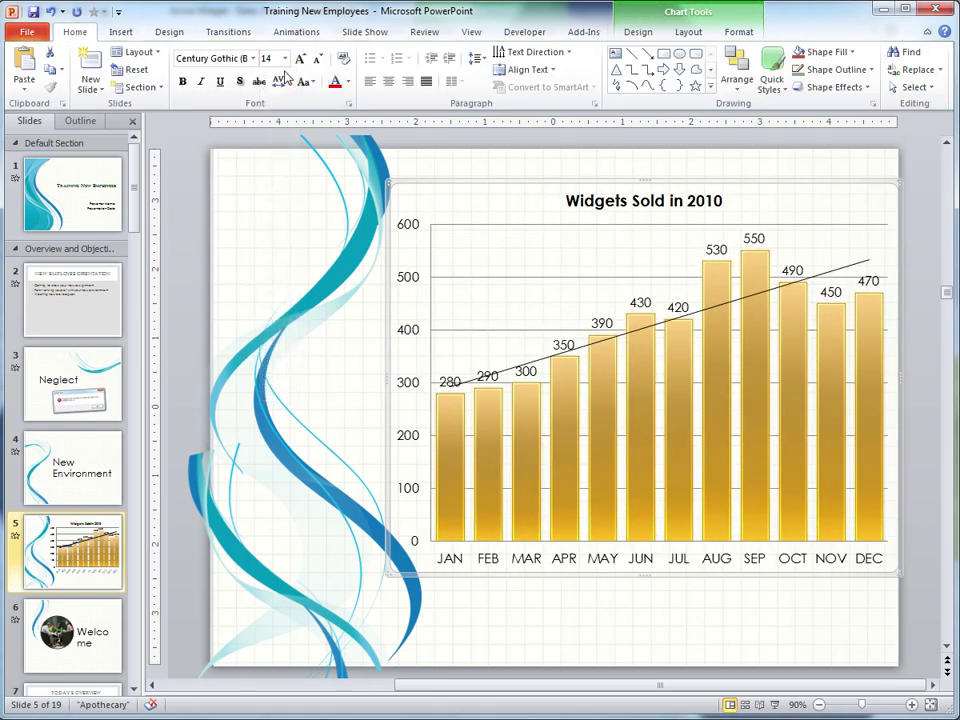
# Step: Enlarge the chart title to font size 28
pyautogui.click(574, 203)
pyautogui.click(285, 58)
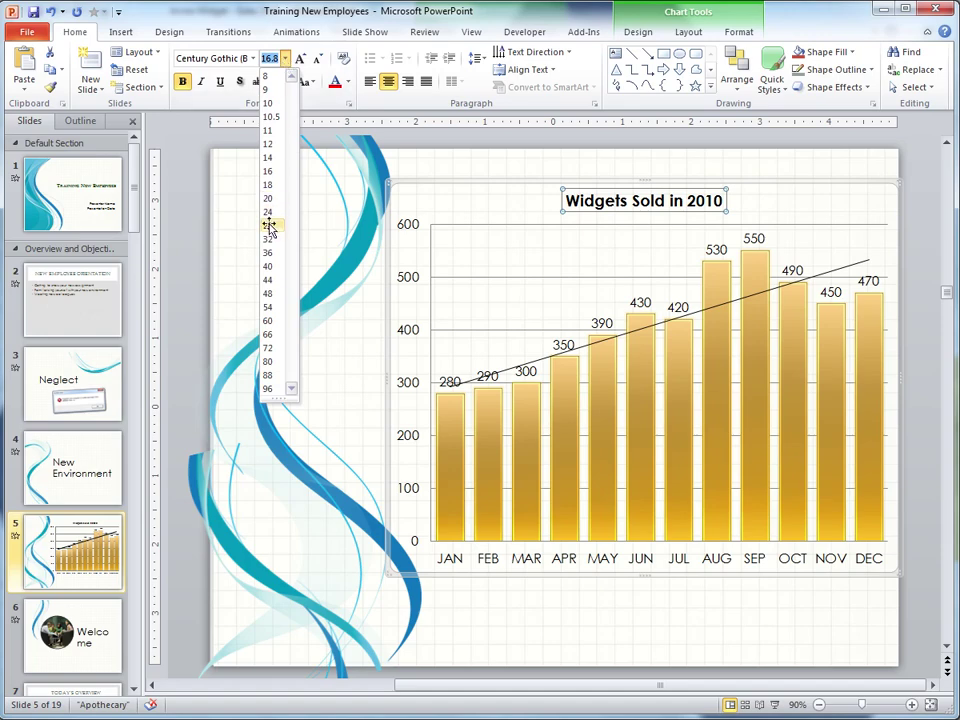
pyautogui.click(268, 222)
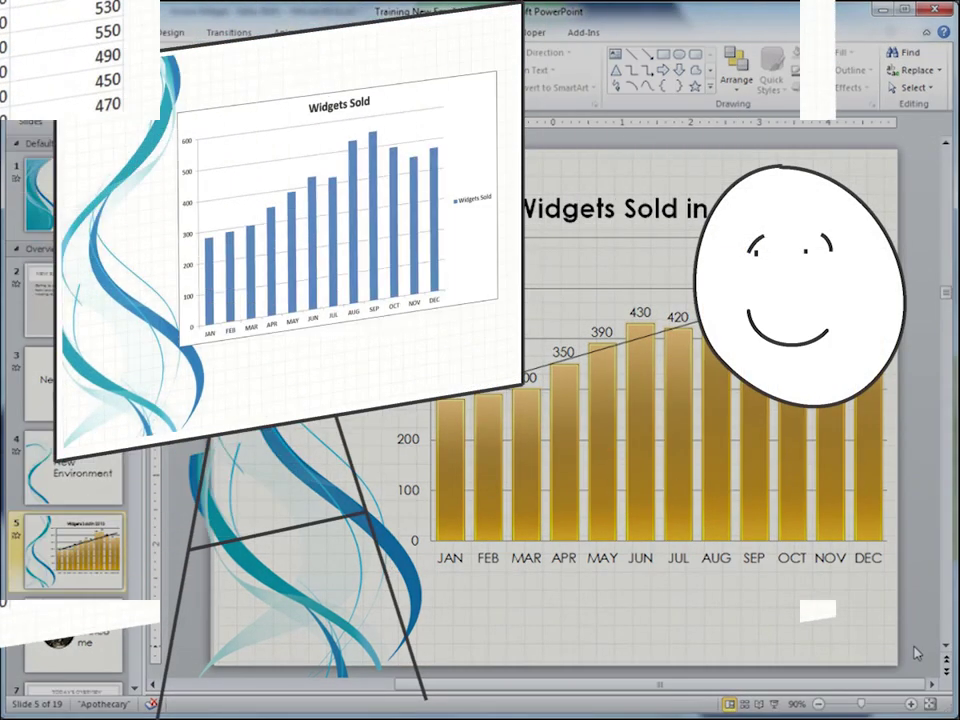